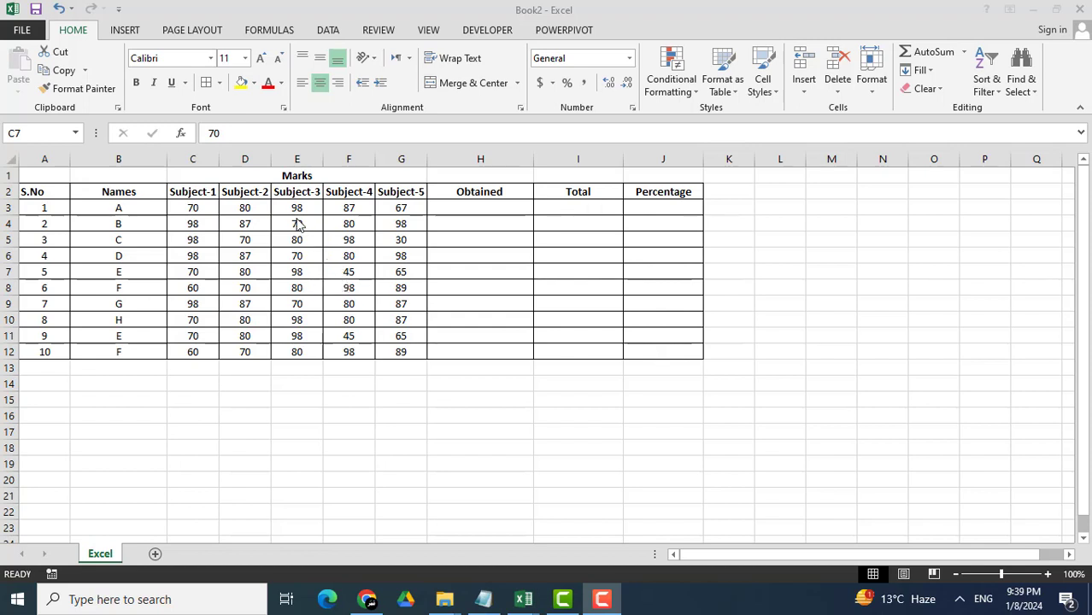
Enter =SUM(C3:G3) in the Obtained cell H3 to add the first student's five subject marks
{"action": "left_click", "coordinate": [459, 209]}
{"action": "left_click", "coordinate": [460, 208]}
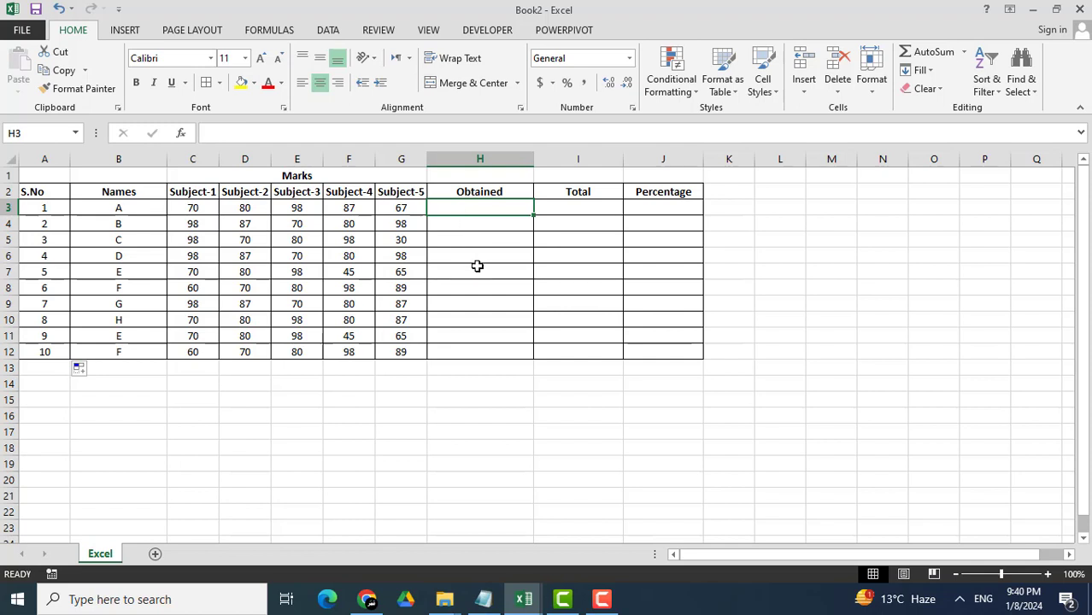
{"action": "type", "text": "="}
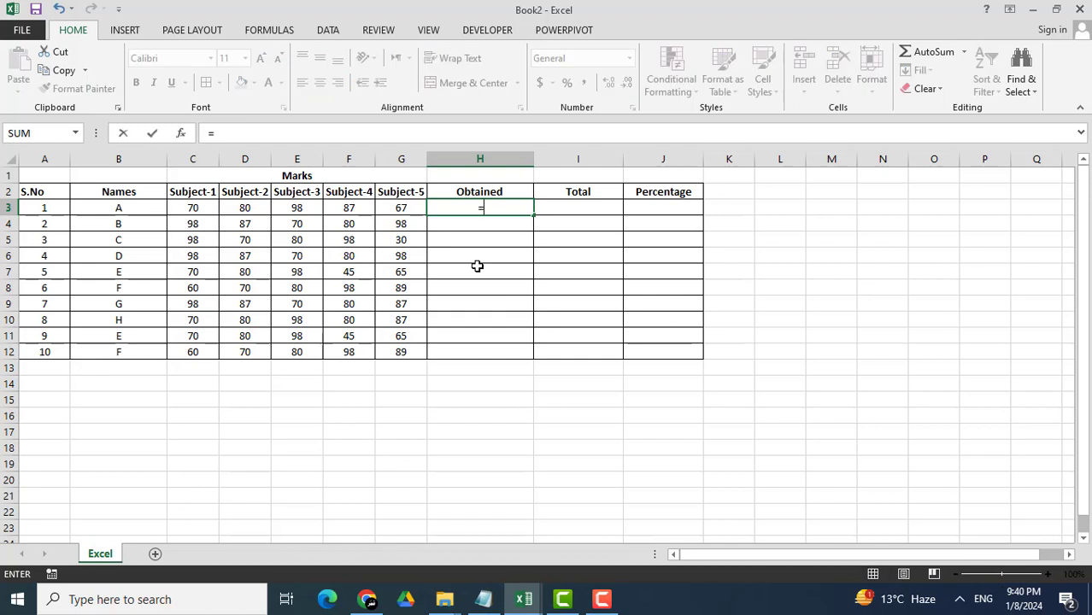
{"action": "type", "text": "si,"}
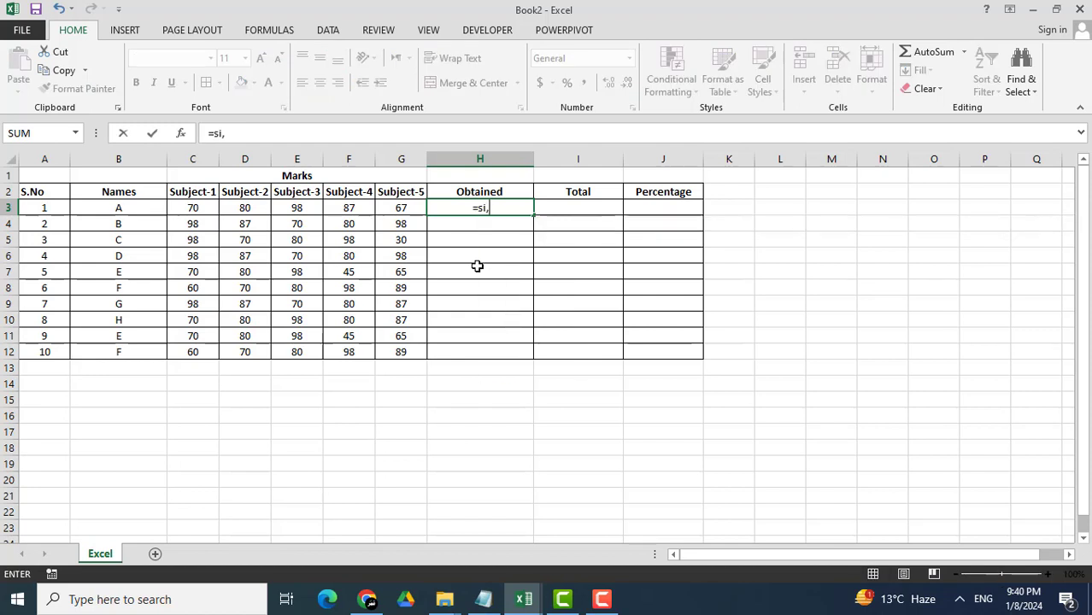
{"action": "key", "text": "BackSpace"}
{"action": "key", "text": "BackSpace"}
{"action": "type", "text": "um"}
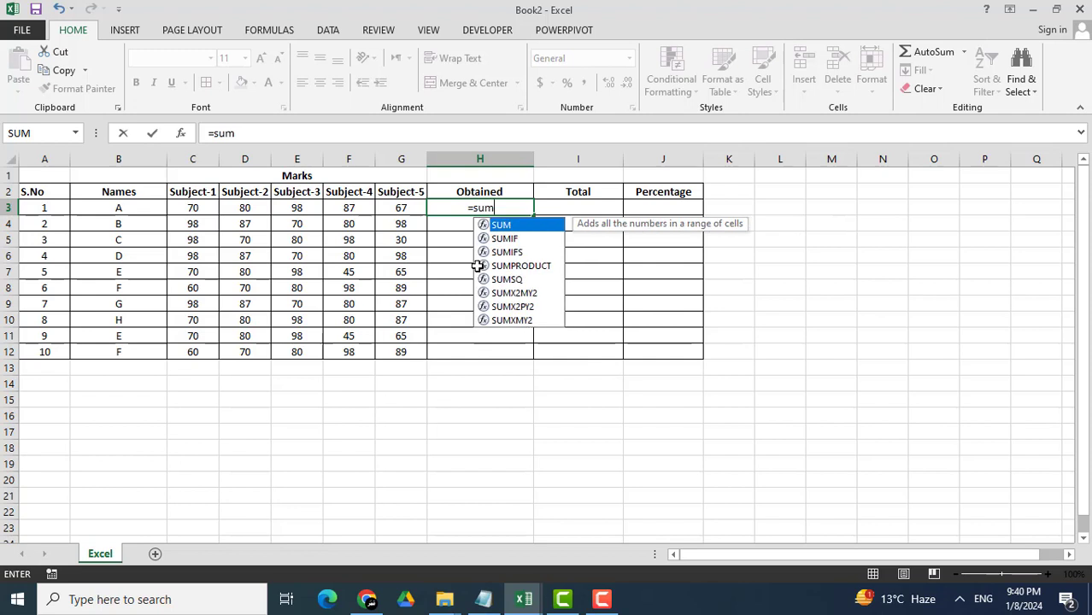
{"action": "type", "text": "("}
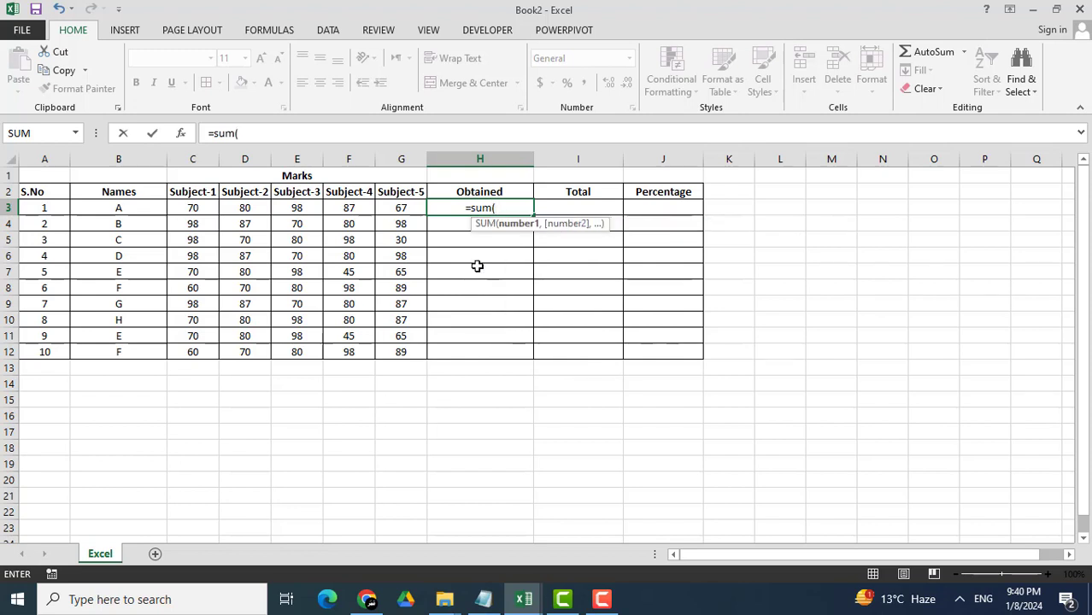
{"action": "left_click_drag", "start_coordinate": [208, 209], "coordinate": [389, 210]}
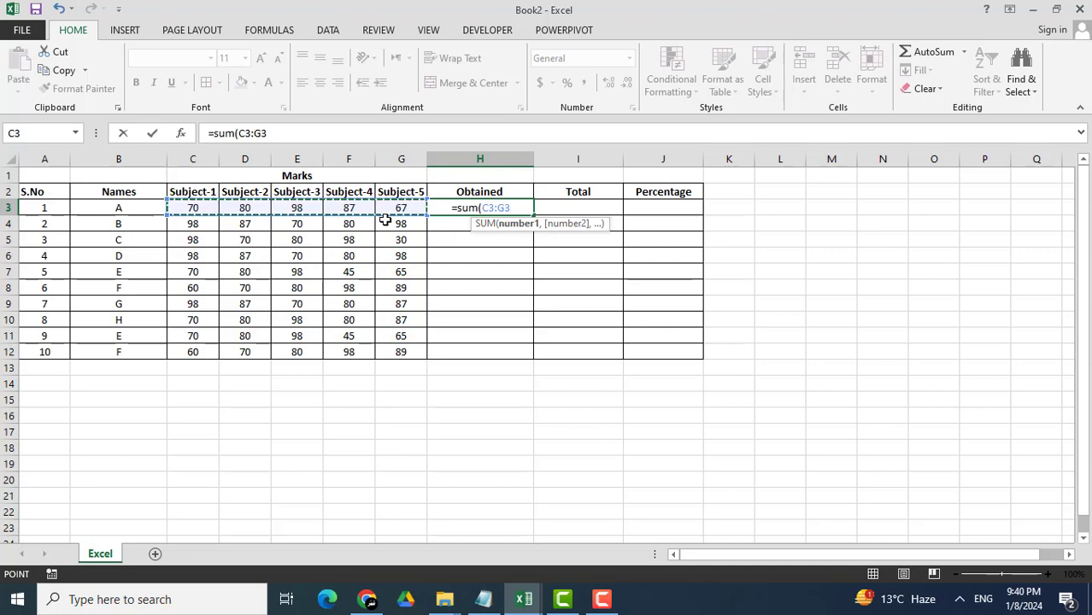
{"action": "type", "text": ")"}
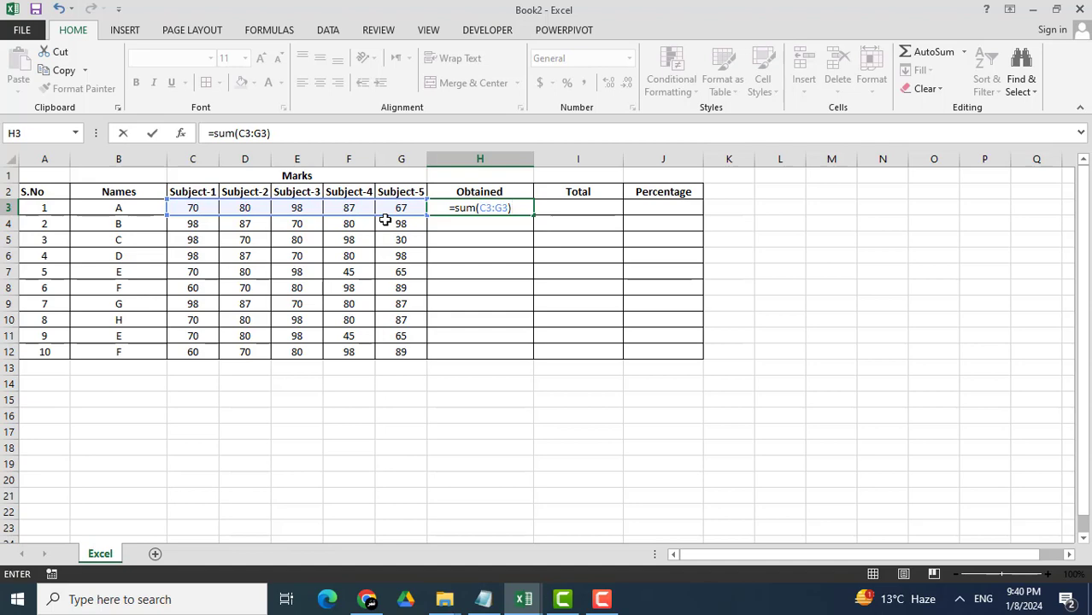
{"action": "key", "text": "Return"}
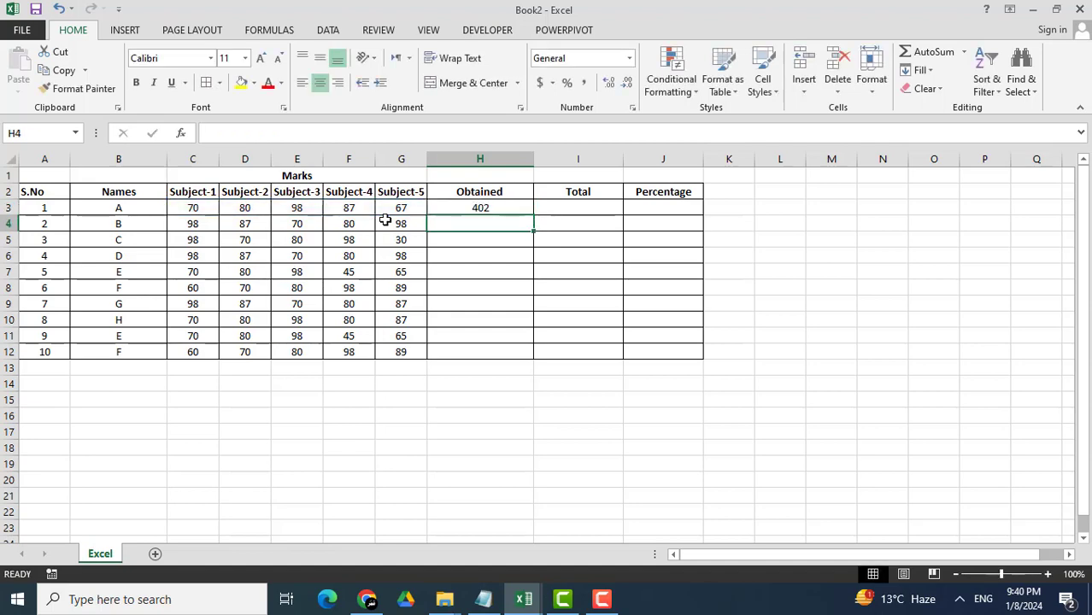
Fill the sum formula from H3 down through H12 and undo the fill
{"action": "left_click", "coordinate": [511, 210]}
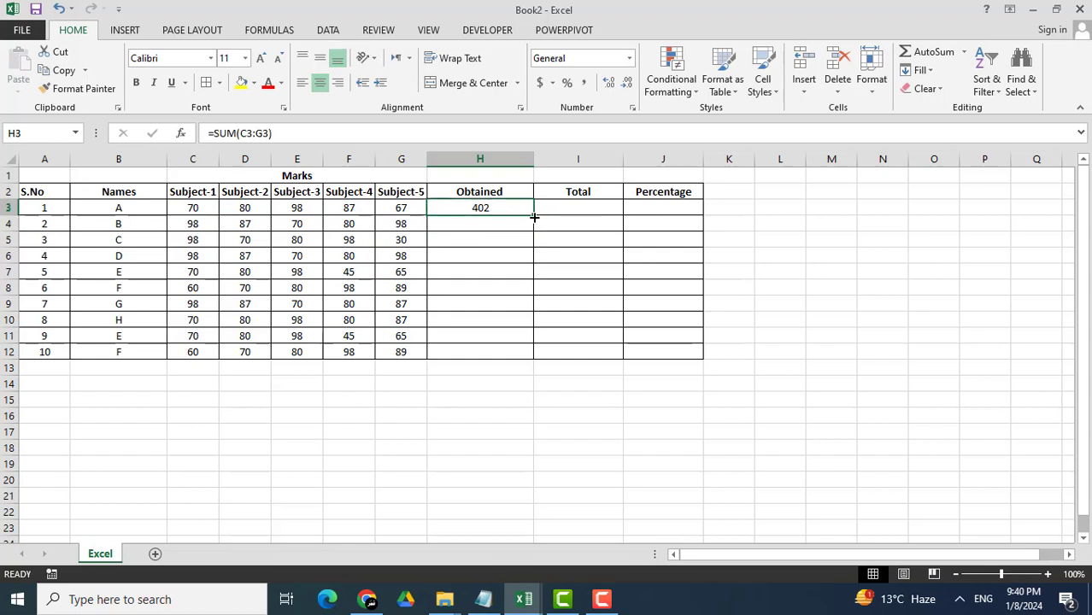
{"action": "left_click_drag", "start_coordinate": [534, 217], "coordinate": [537, 354]}
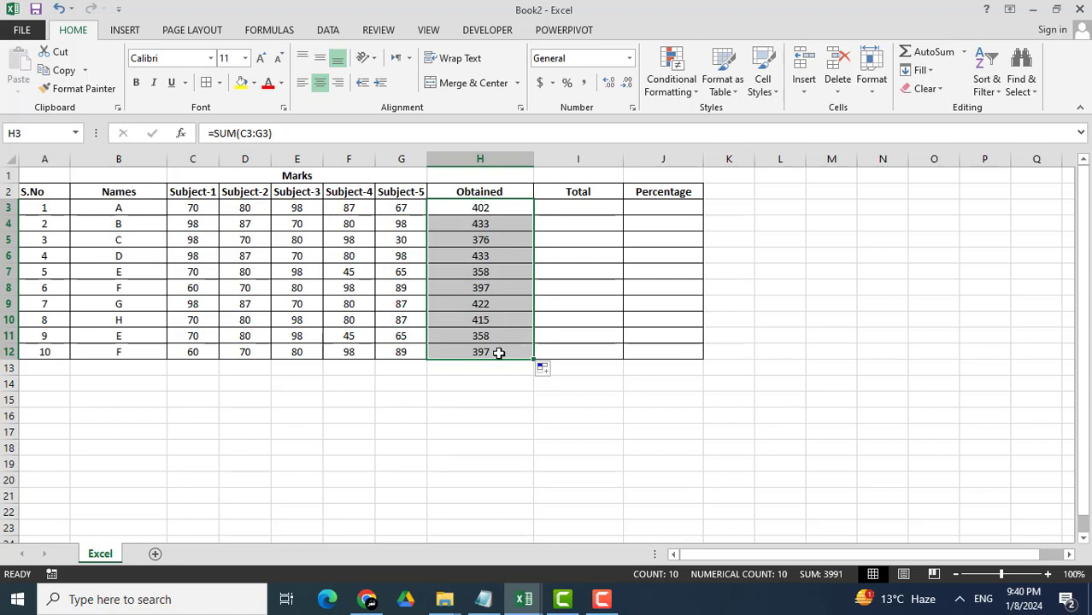
{"action": "left_click", "coordinate": [60, 8]}
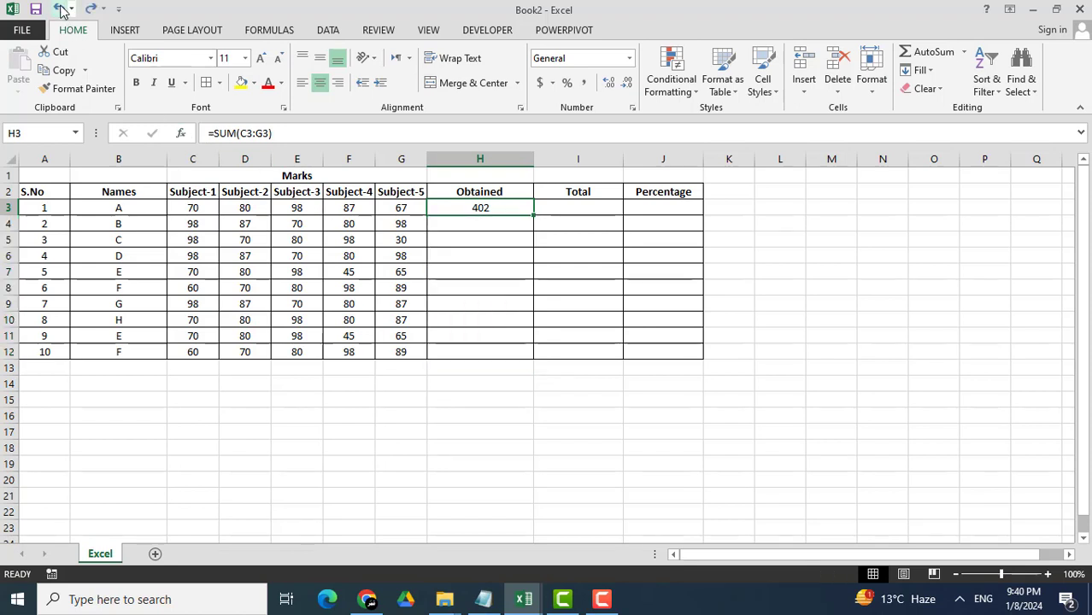
Autofill the Obtained formula from H3 down to the last student row, H12
{"action": "left_click", "coordinate": [502, 235]}
{"action": "left_click", "coordinate": [504, 208]}
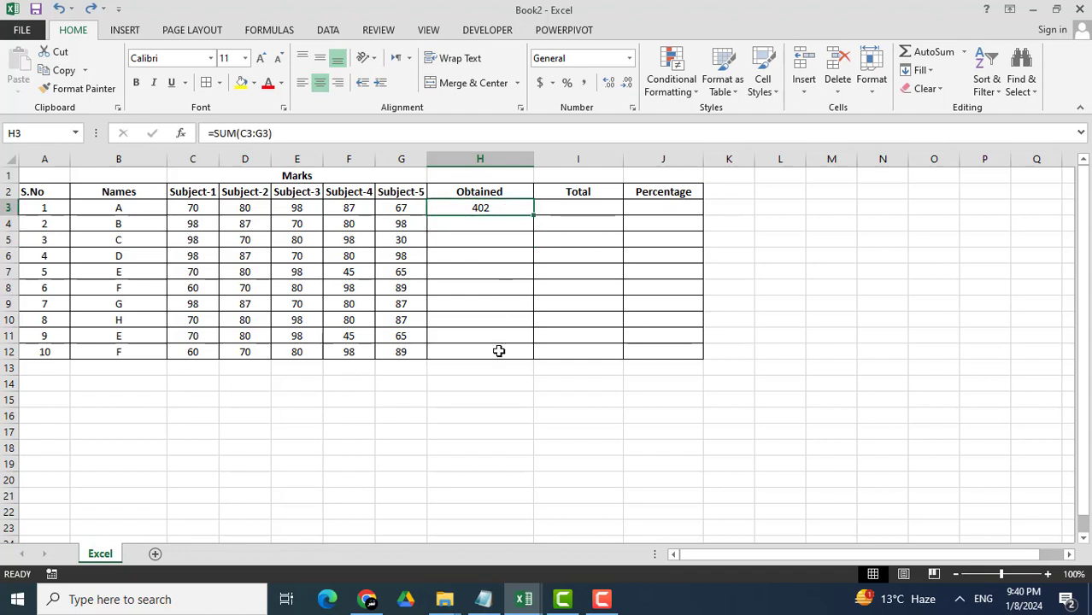
{"action": "left_click", "coordinate": [528, 229]}
{"action": "left_click", "coordinate": [522, 210]}
{"action": "double_click", "coordinate": [532, 216]}
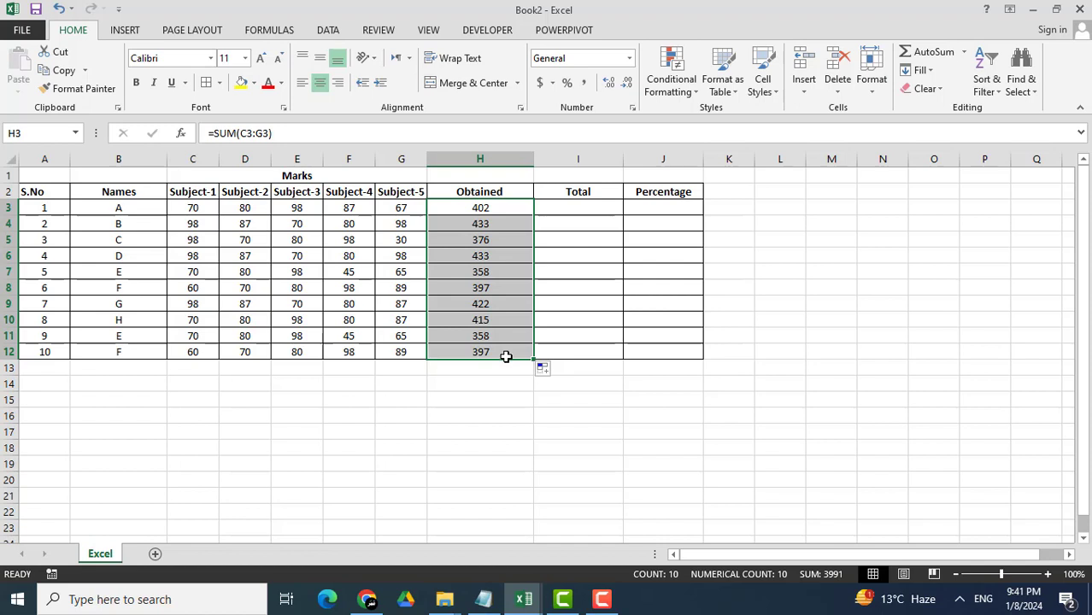
{"action": "left_click", "coordinate": [578, 305]}
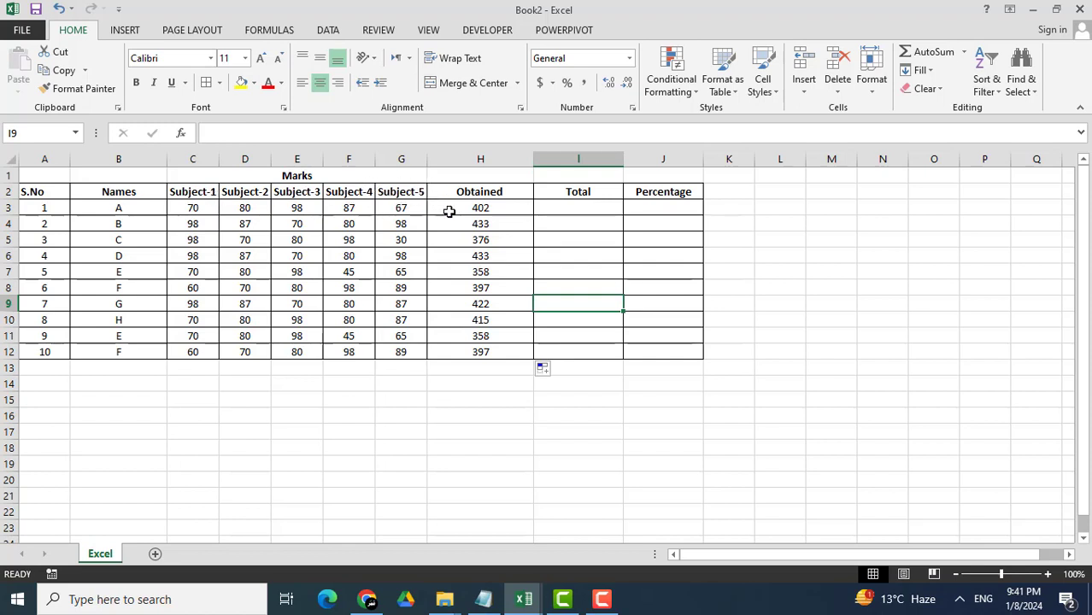
Enter 500 as the Total in I3 and copy it down through I12
{"action": "left_click", "coordinate": [566, 209]}
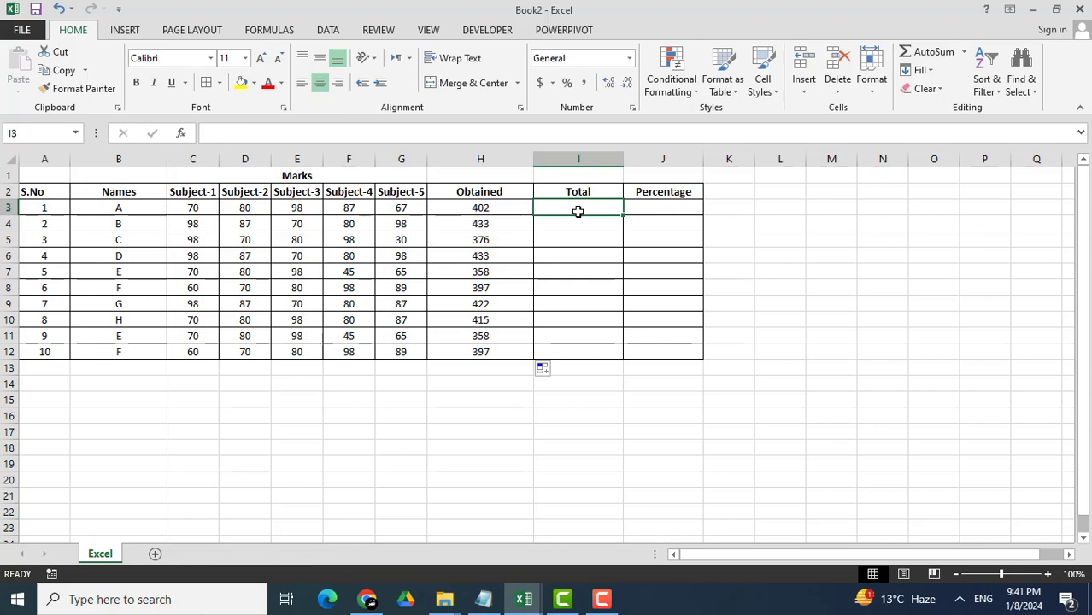
{"action": "type", "text": "500"}
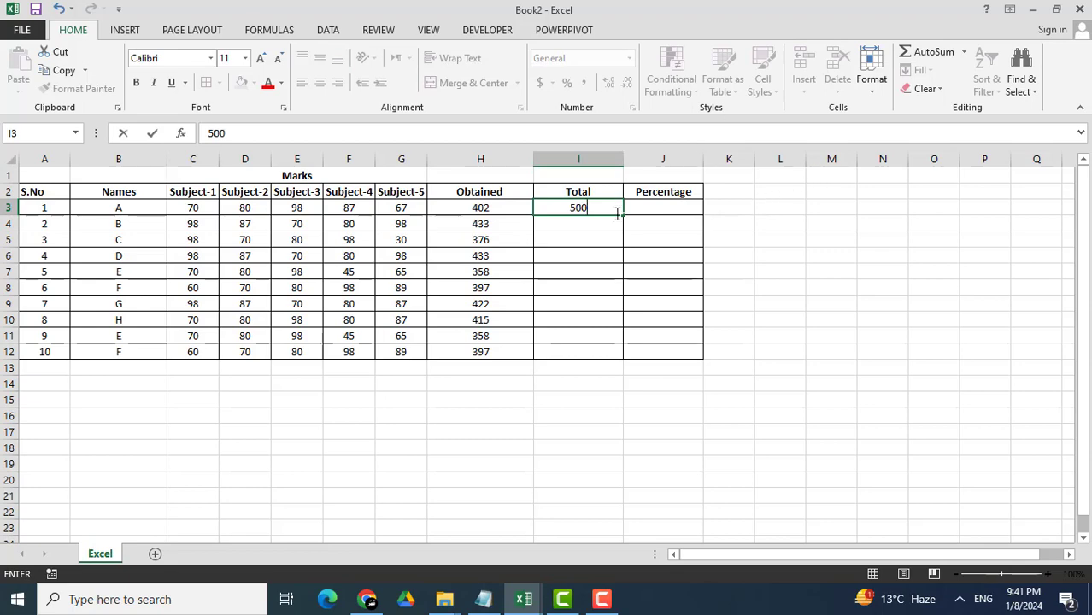
{"action": "key", "text": "Return"}
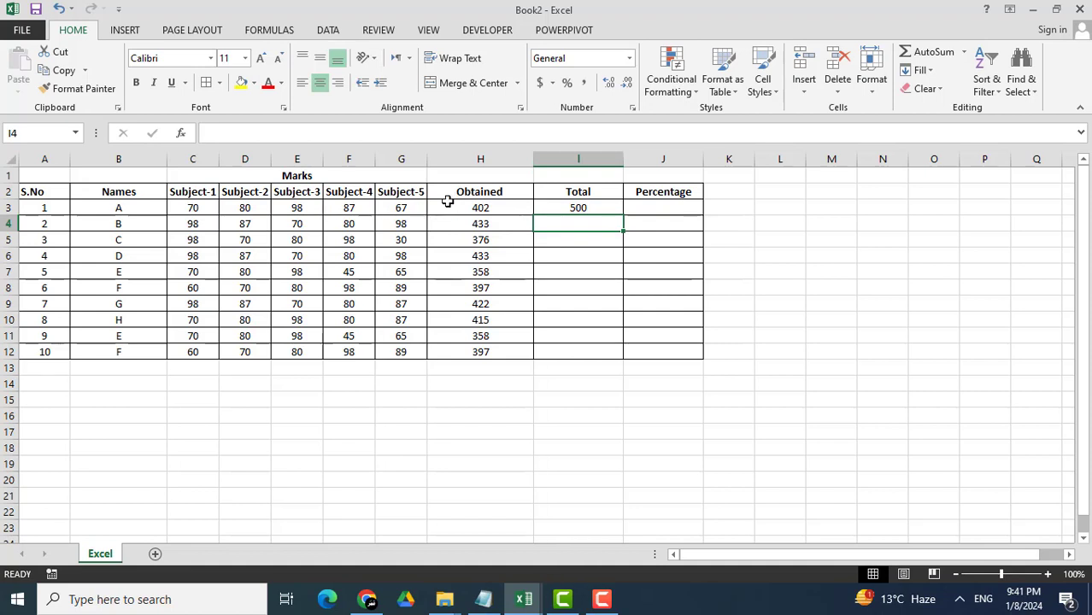
{"action": "left_click", "coordinate": [604, 210]}
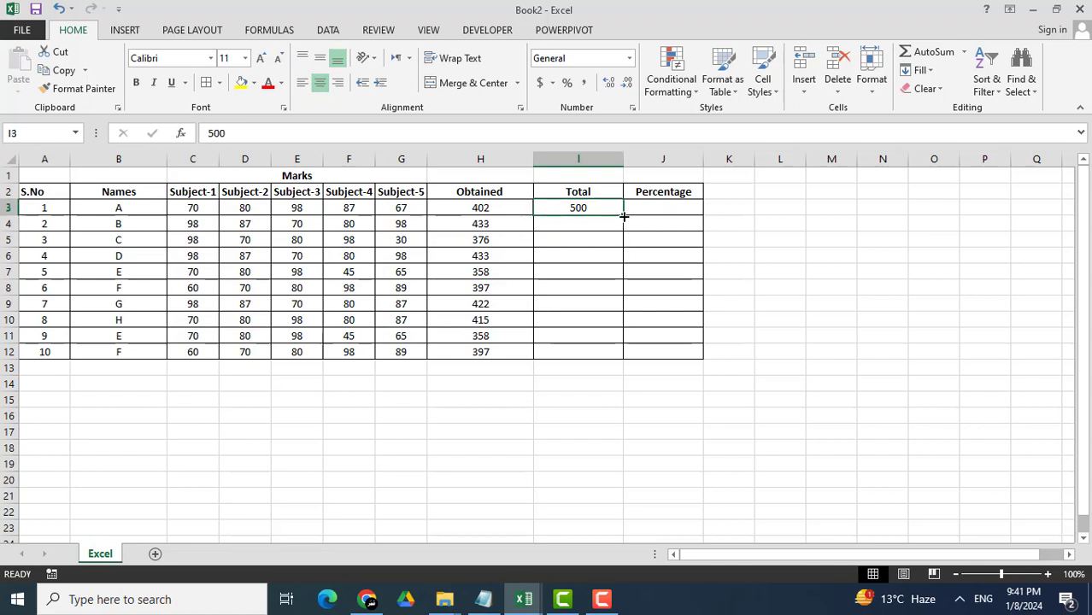
{"action": "left_click_drag", "start_coordinate": [624, 216], "coordinate": [623, 248]}
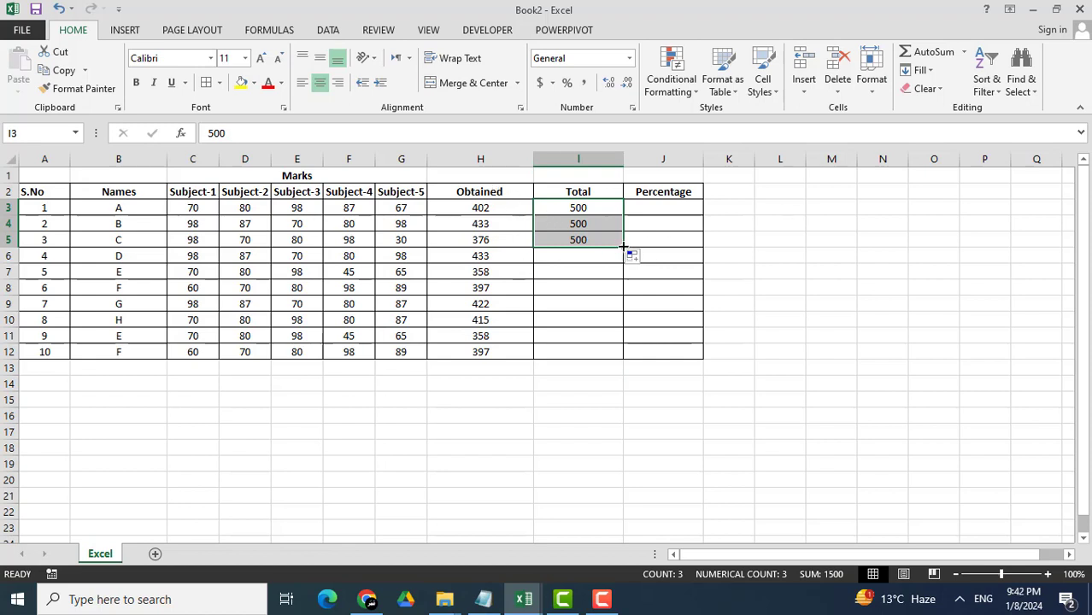
{"action": "double_click", "coordinate": [623, 248]}
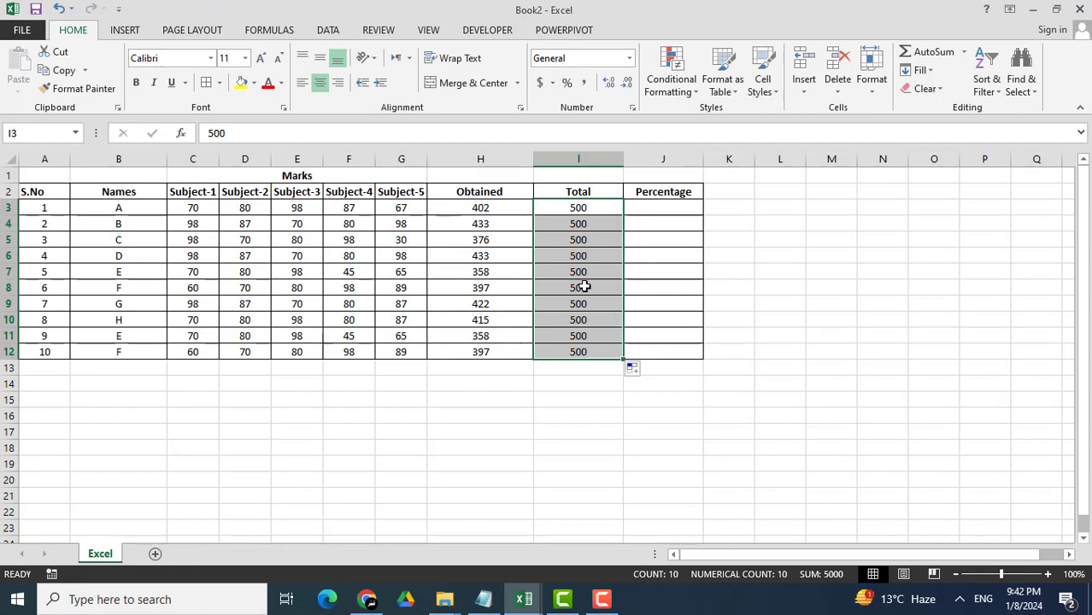
{"action": "left_click", "coordinate": [586, 339]}
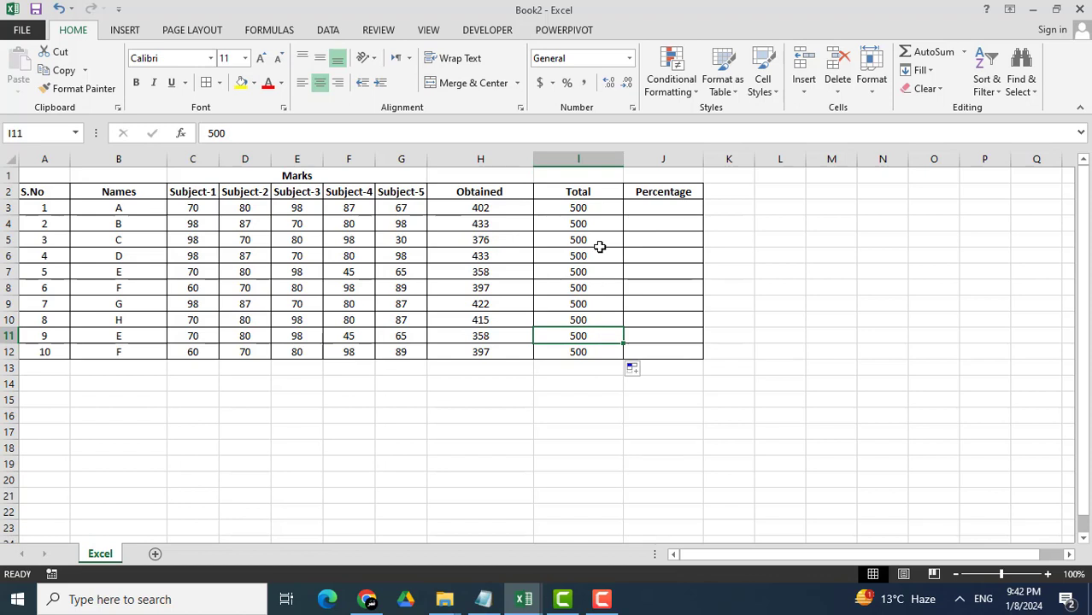
Begin a formula in the Percentage cell J3 of the first student
{"action": "left_click", "coordinate": [654, 207]}
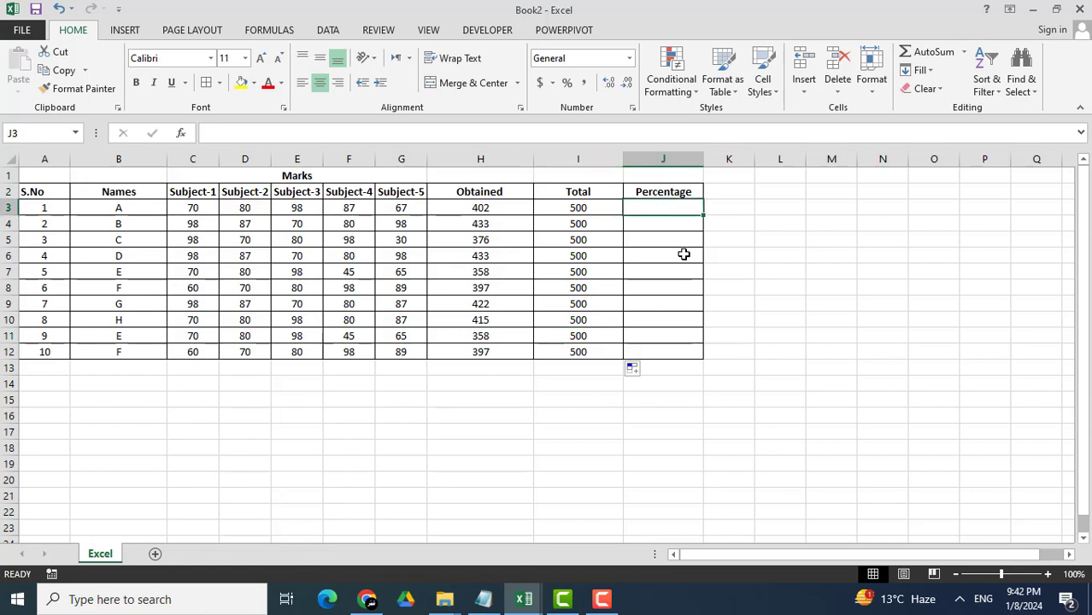
{"action": "type", "text": "="}
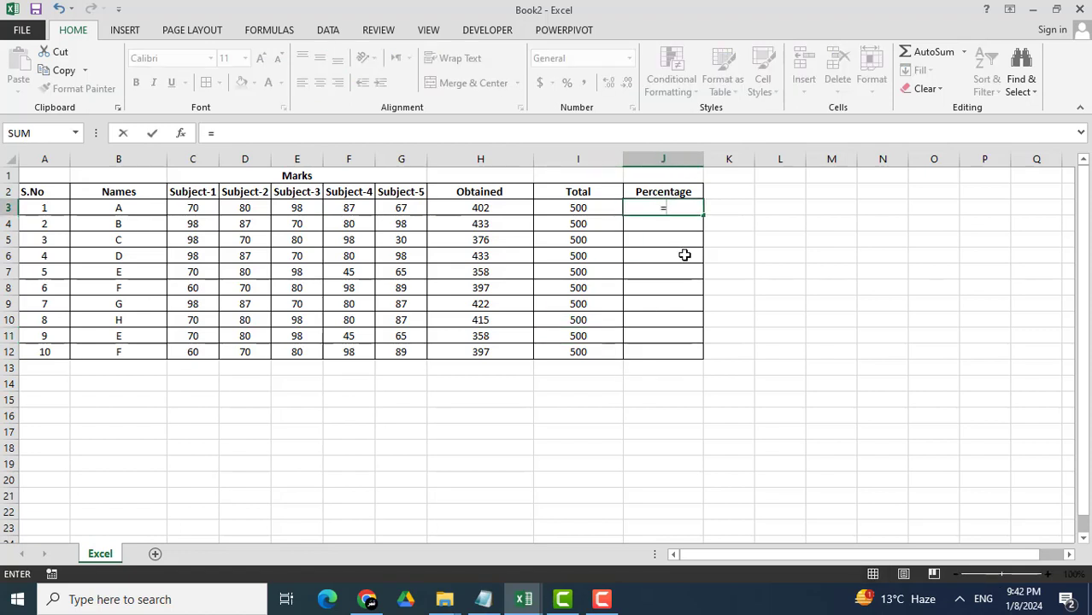
{"action": "type", "text": "roun"}
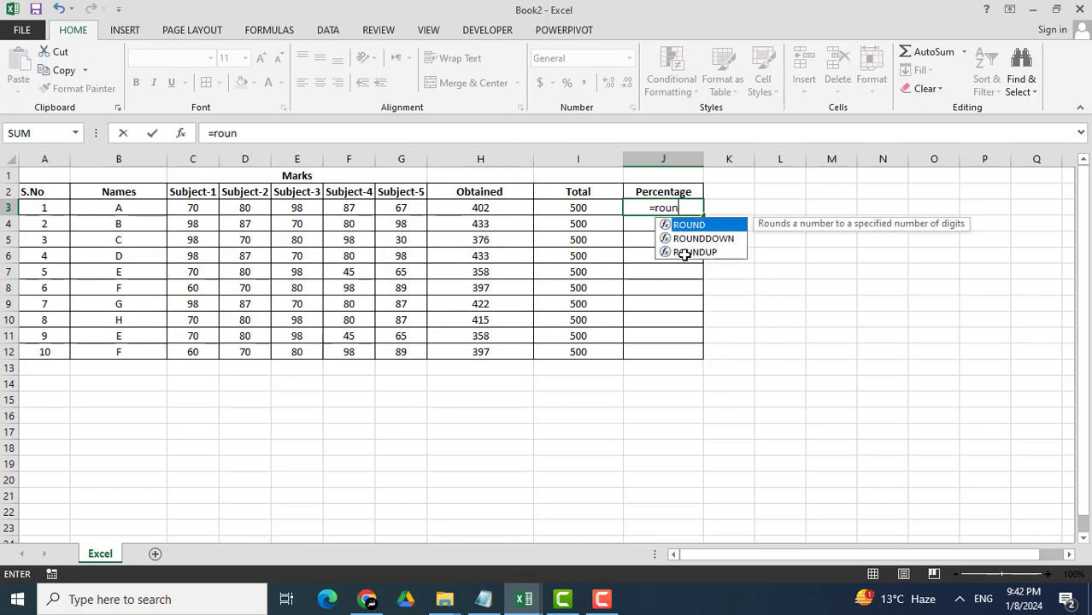
{"action": "type", "text": "d"}
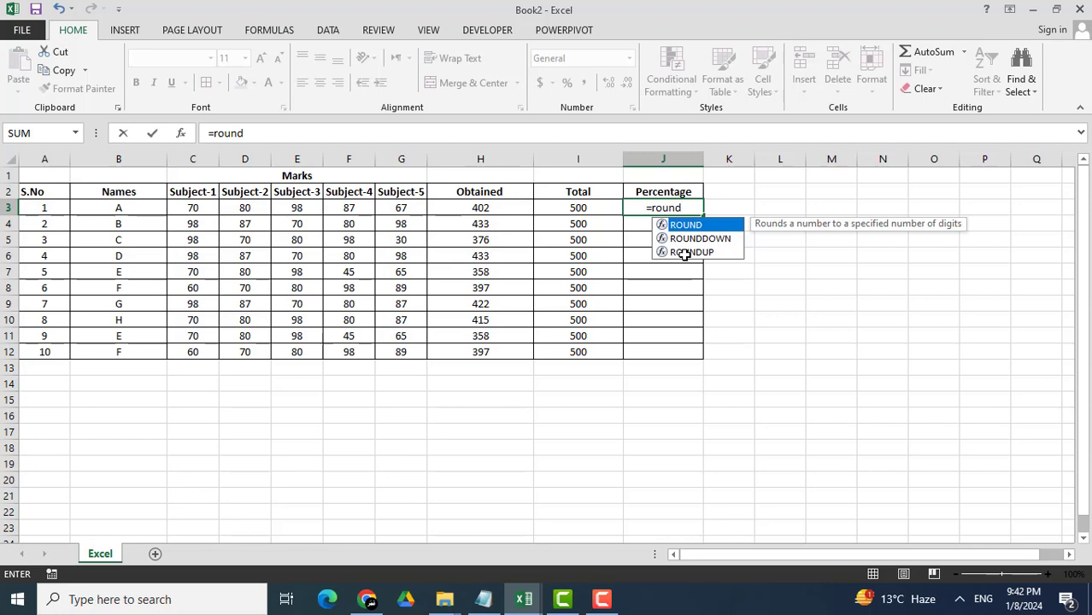
{"action": "key", "text": "BackSpace"}
{"action": "key", "text": "BackSpace"}
{"action": "key", "text": "BackSpace"}
{"action": "key", "text": "BackSpace"}
{"action": "key", "text": "BackSpace"}
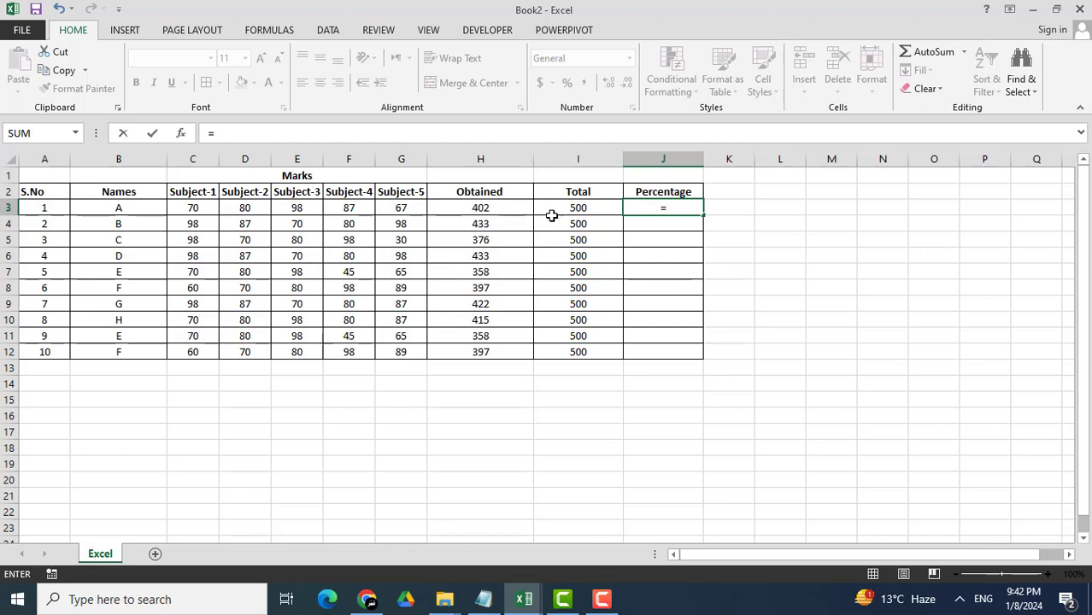
Complete the formula in J3 as =H3/I3*100, dividing the obtained marks by the total
{"action": "left_click", "coordinate": [506, 208]}
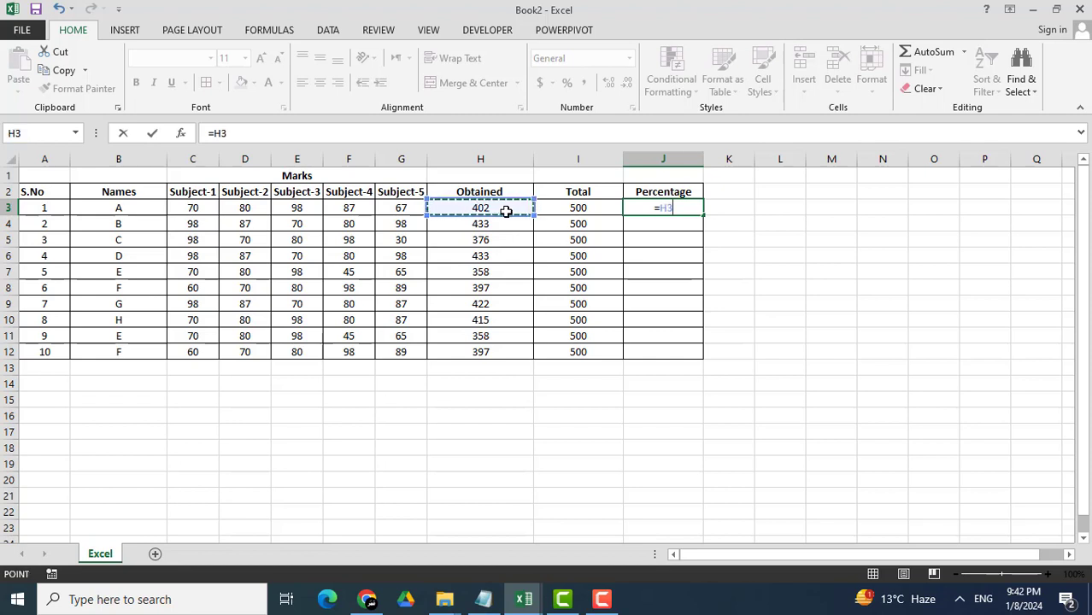
{"action": "type", "text": "/"}
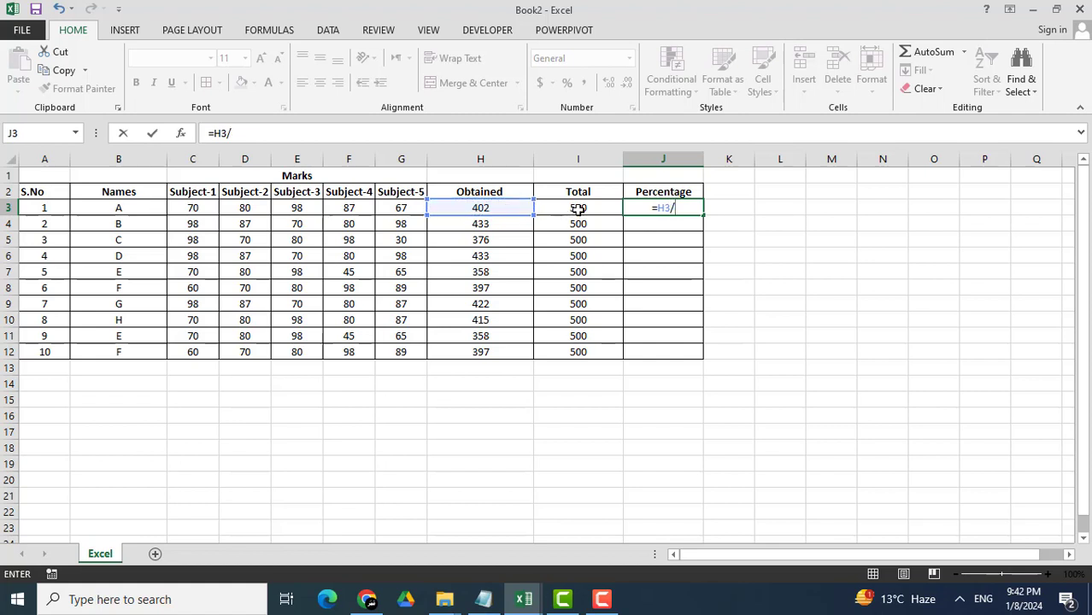
{"action": "left_click", "coordinate": [604, 210]}
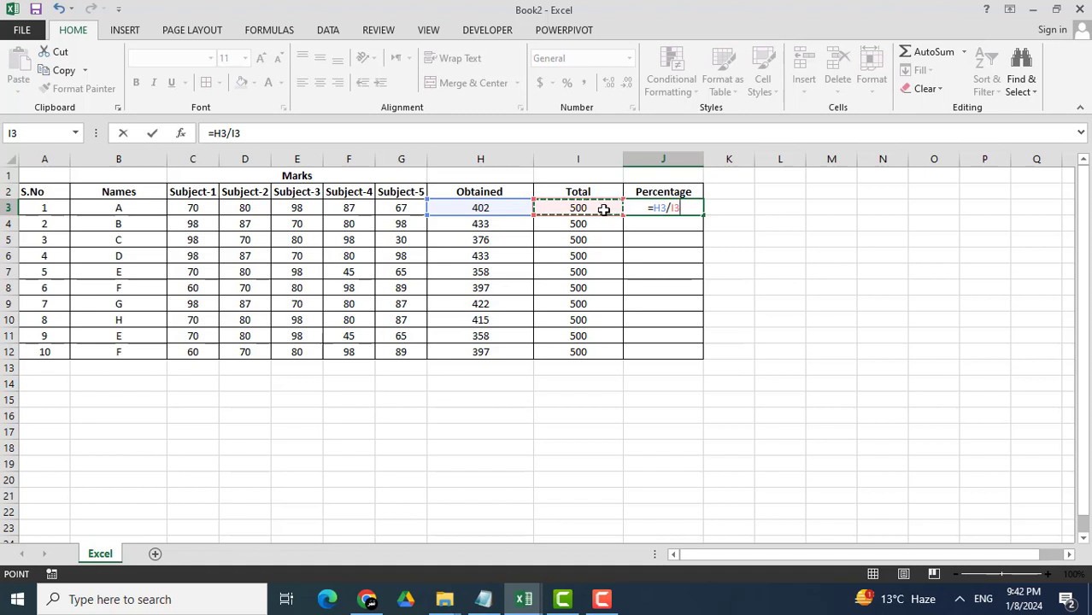
{"action": "type", "text": "*100"}
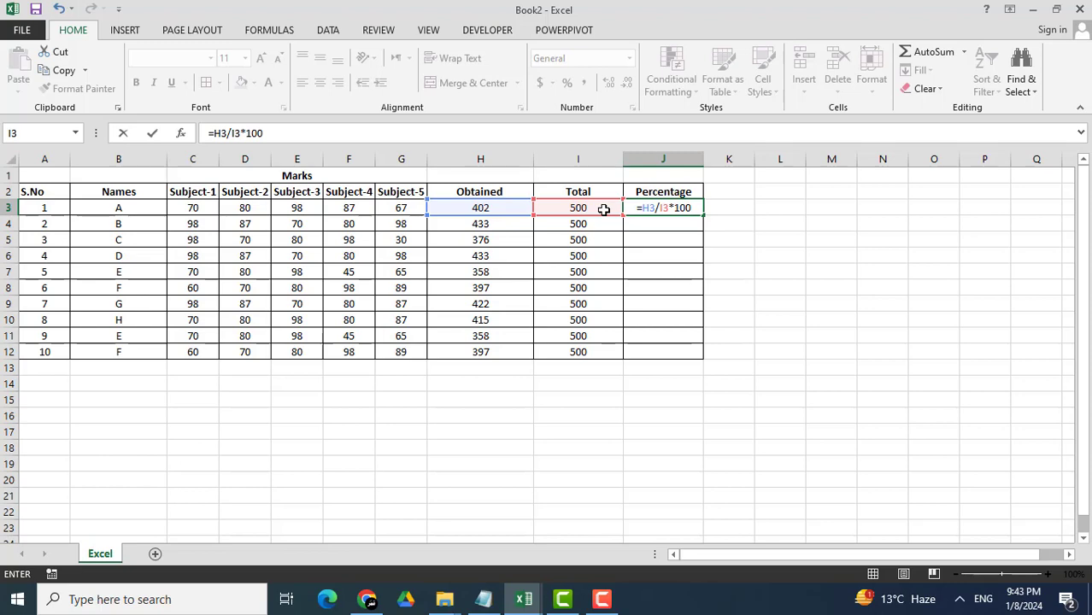
{"action": "key", "text": "Return"}
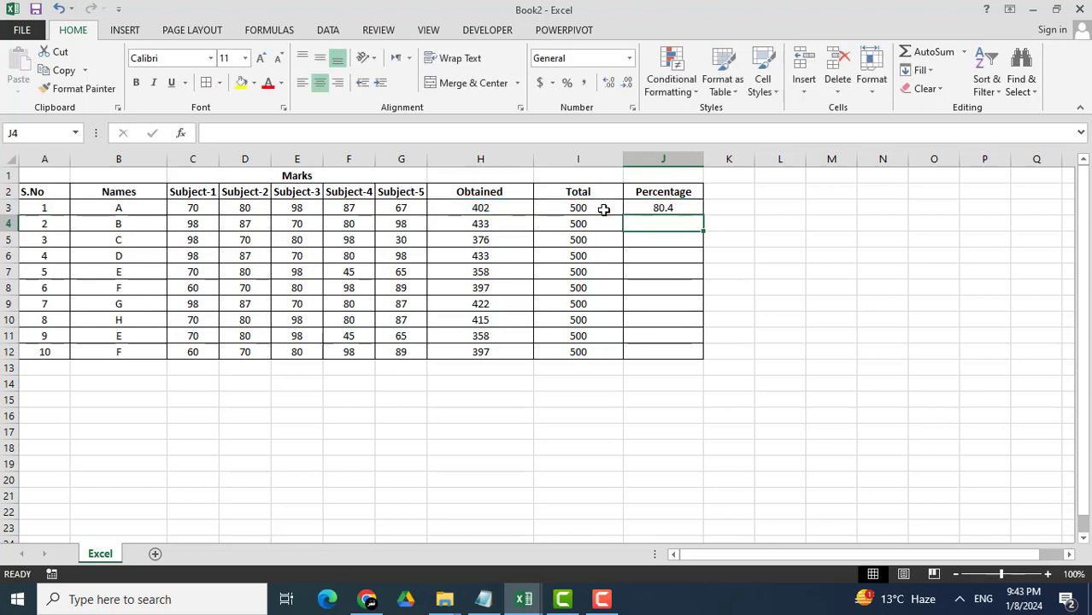
Fill the Percentage formula from J3 down through J12 and check the formulas in J12 and J3
{"action": "left_click", "coordinate": [685, 206]}
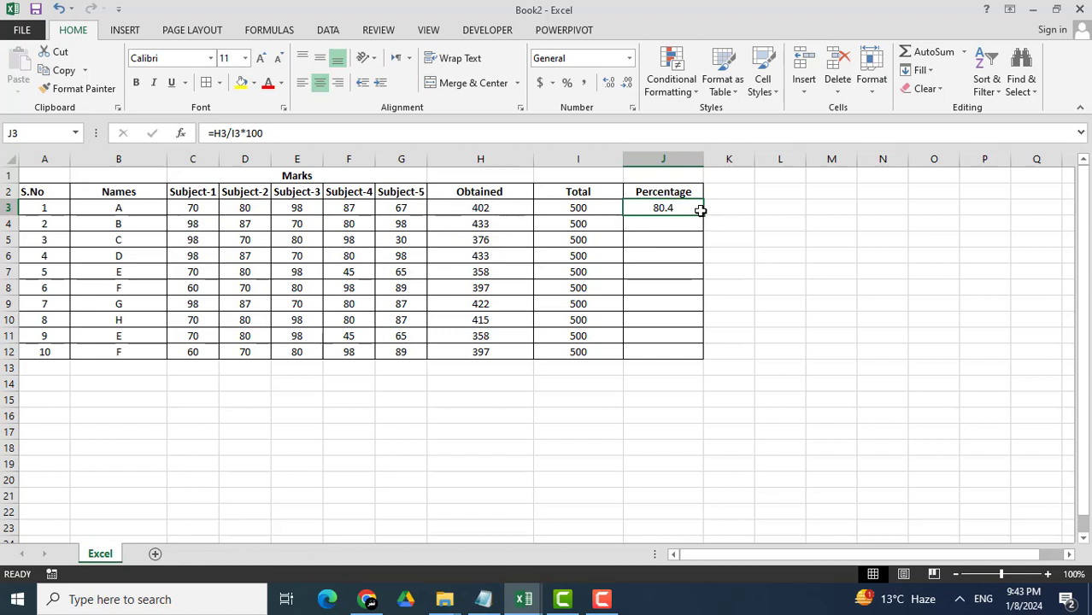
{"action": "left_click_drag", "start_coordinate": [705, 216], "coordinate": [707, 363]}
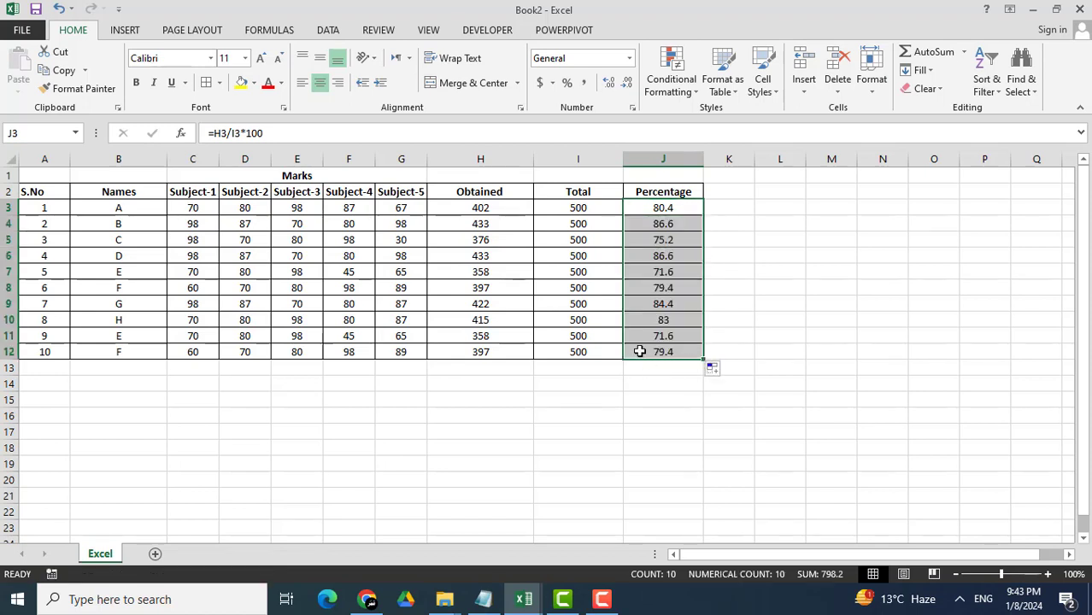
{"action": "left_click", "coordinate": [666, 351]}
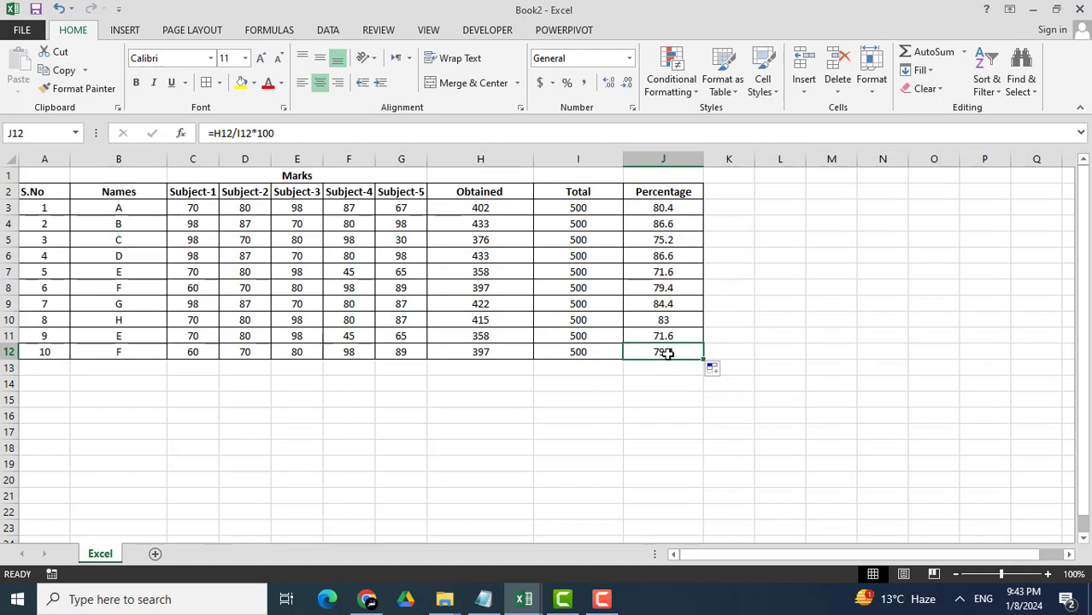
{"action": "left_click", "coordinate": [690, 208]}
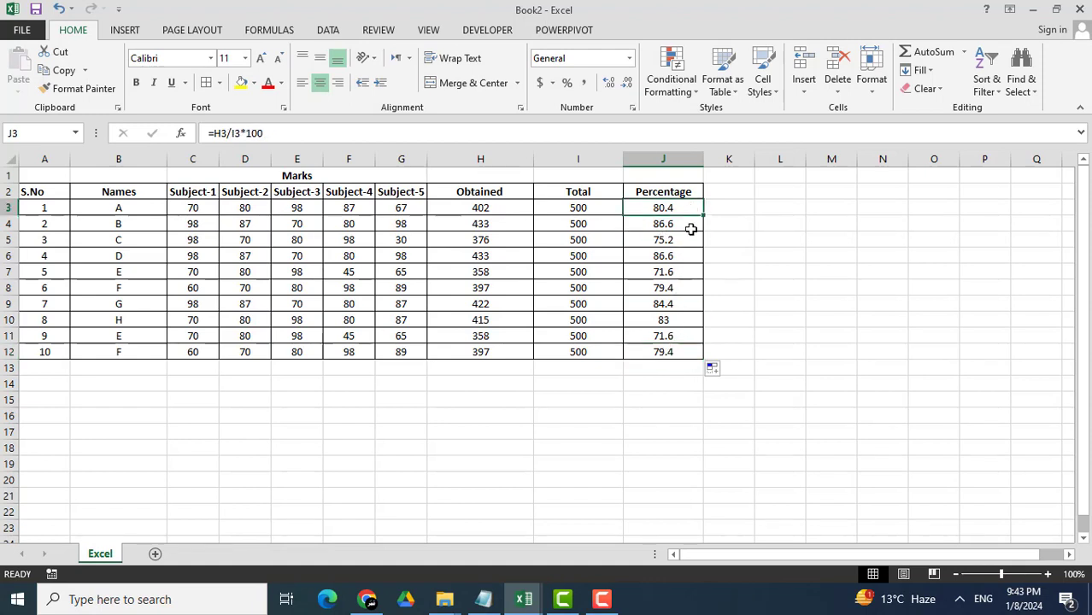
Examine the percentage formulas and results for the students in J3 through J12
{"action": "left_click", "coordinate": [689, 224]}
{"action": "left_click", "coordinate": [689, 272]}
{"action": "left_click", "coordinate": [689, 335]}
{"action": "left_click", "coordinate": [685, 353]}
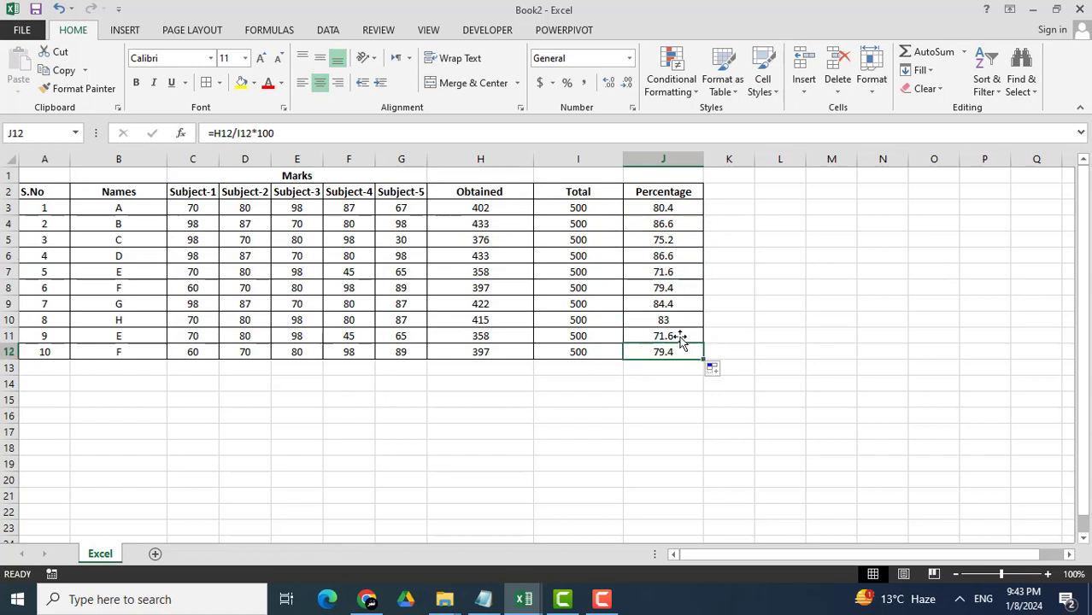
{"action": "left_click", "coordinate": [682, 210]}
{"action": "left_click", "coordinate": [677, 228]}
{"action": "left_click", "coordinate": [678, 273]}
{"action": "left_click", "coordinate": [678, 306]}
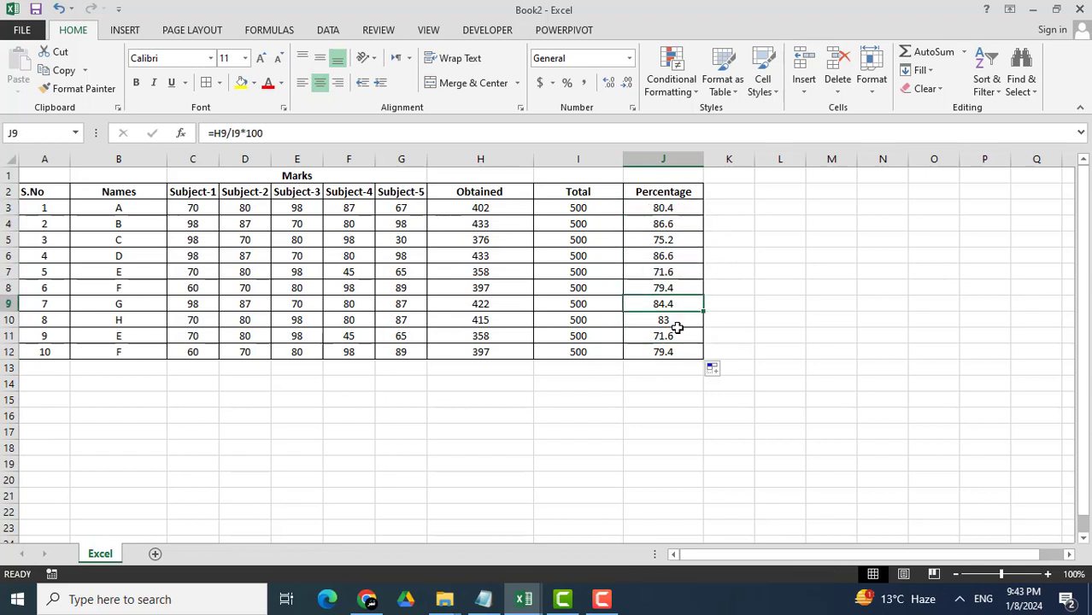
{"action": "left_click", "coordinate": [678, 337]}
{"action": "left_click", "coordinate": [680, 353]}
{"action": "left_click", "coordinate": [681, 209]}
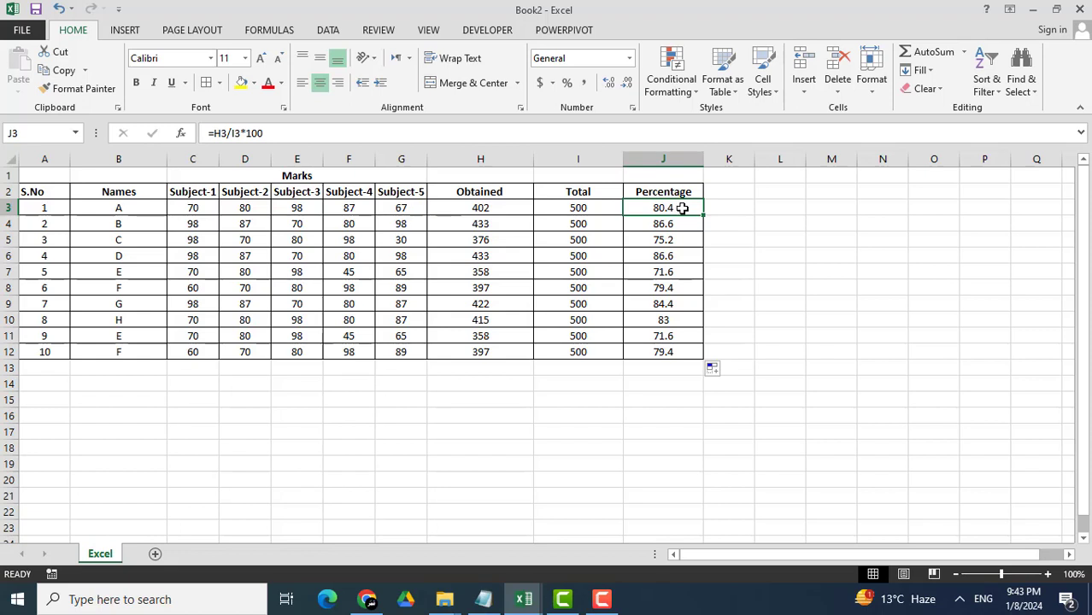
Enter =ROUND(H3/I3*100,0) in K3 to calculate the first student's percentage rounded to a whole number
{"action": "left_click", "coordinate": [720, 208]}
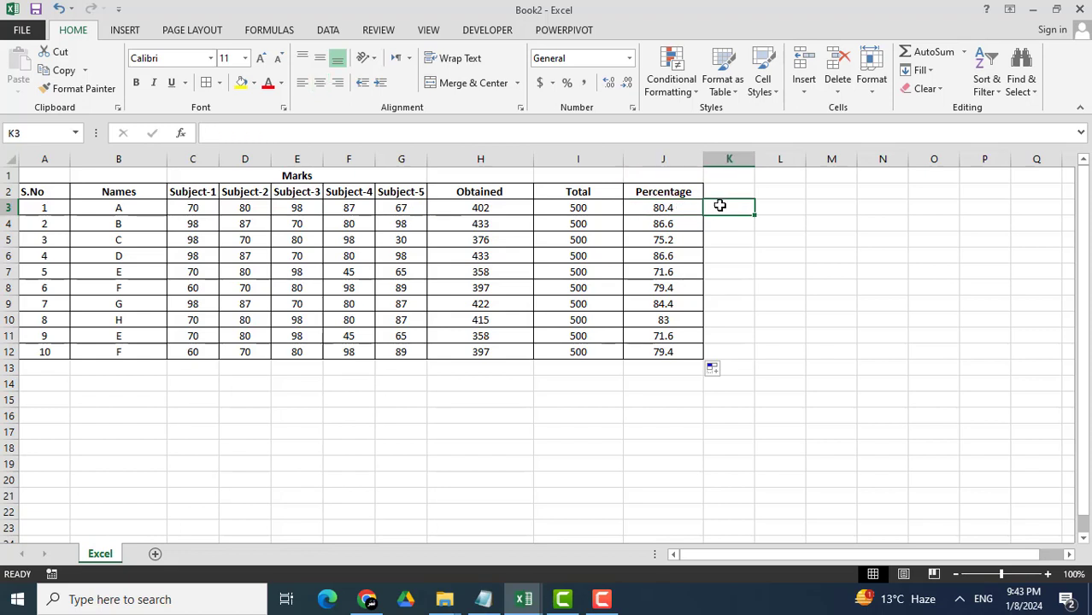
{"action": "type", "text": "="}
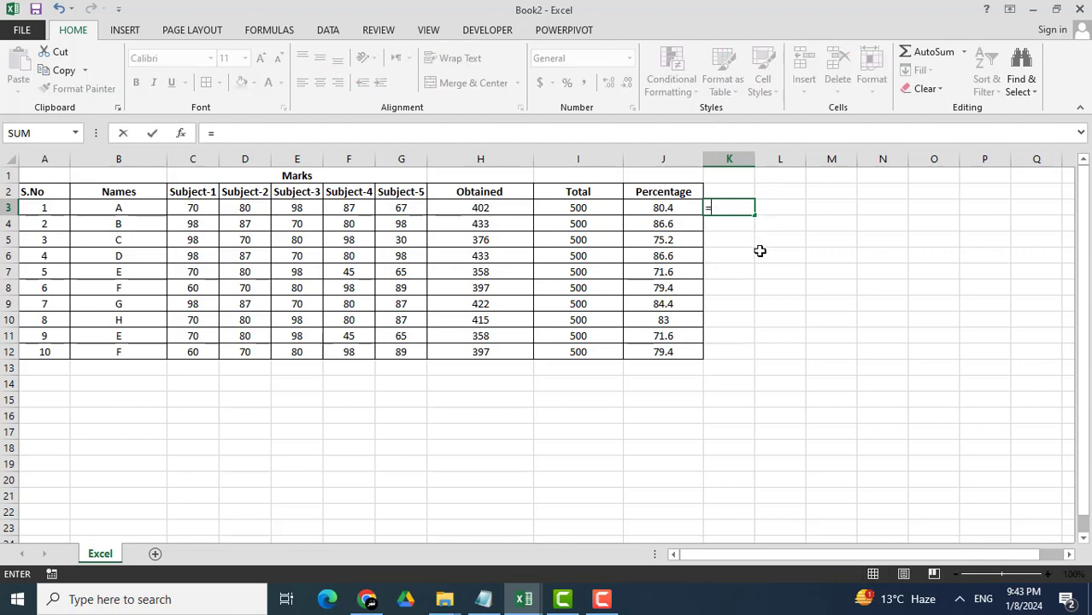
{"action": "type", "text": "round"}
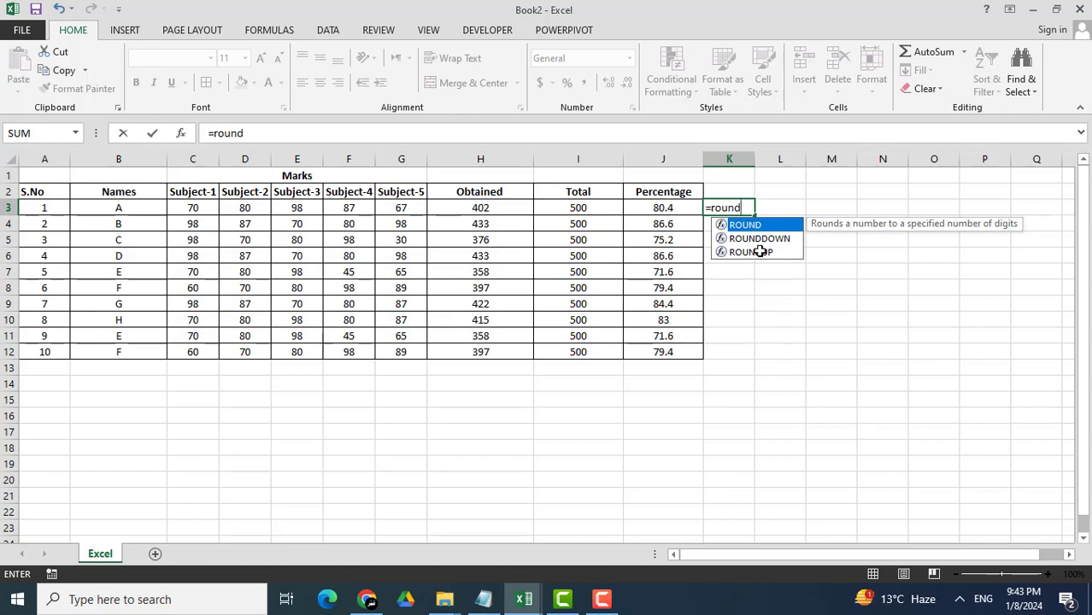
{"action": "type", "text": "("}
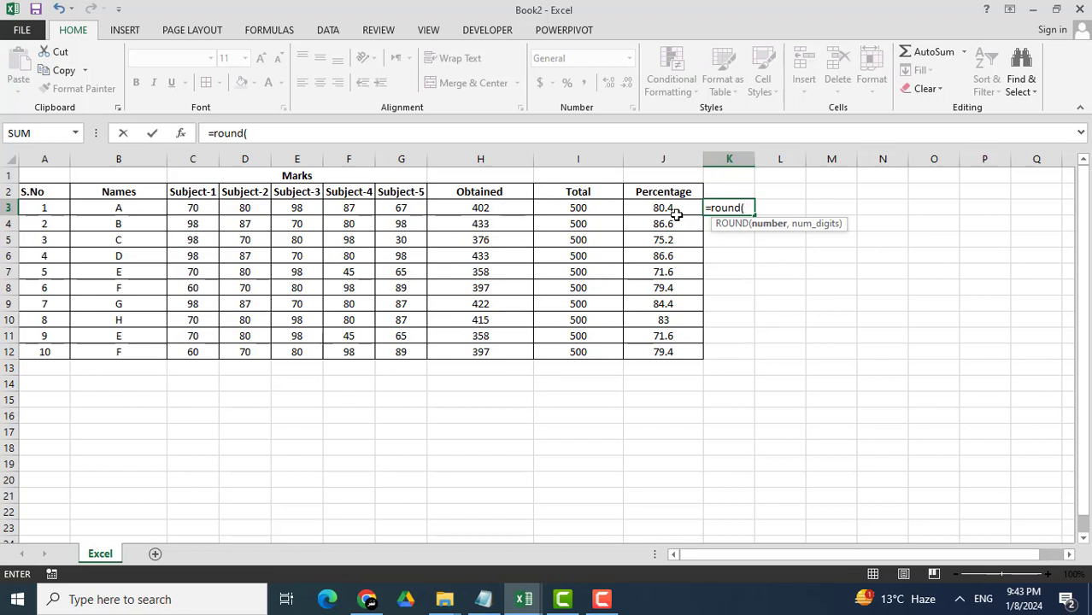
{"action": "left_click", "coordinate": [515, 207]}
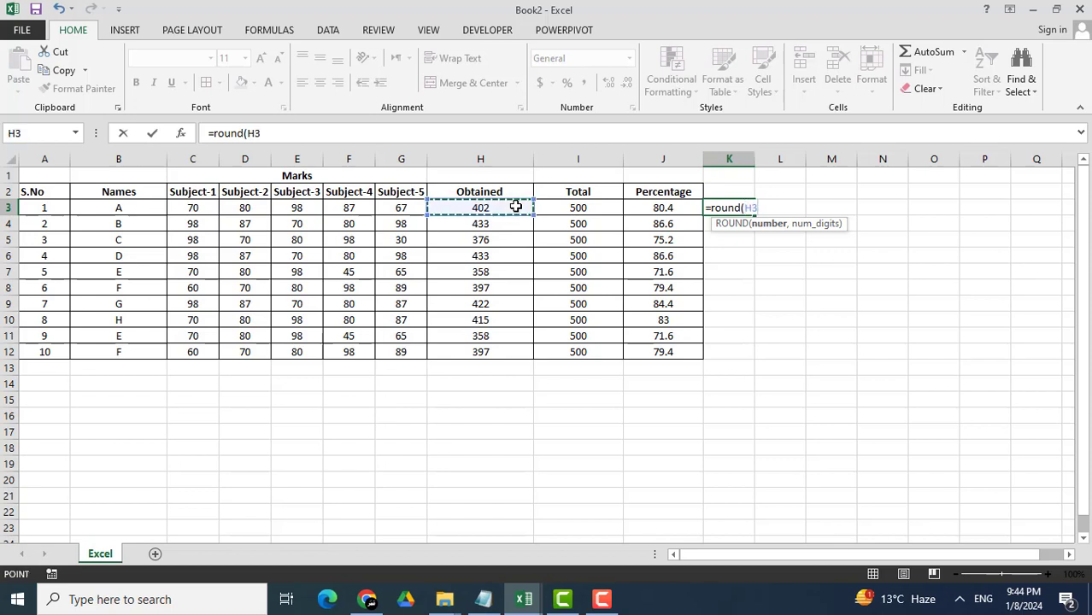
{"action": "type", "text": "/"}
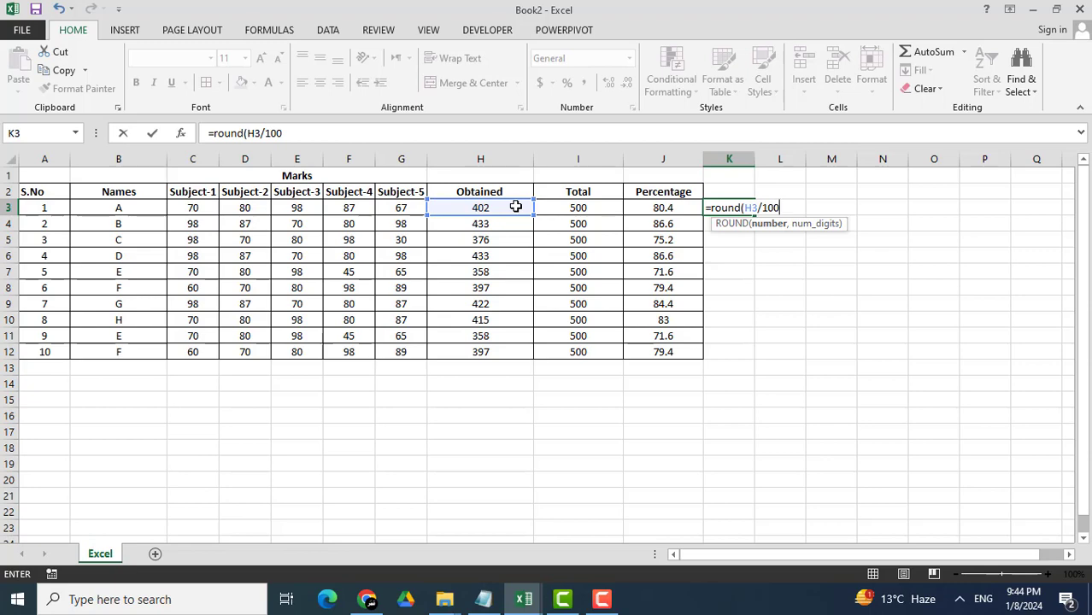
{"action": "type", "text": "100"}
{"action": "key", "text": "BackSpace"}
{"action": "key", "text": "BackSpace"}
{"action": "left_click", "coordinate": [585, 206]}
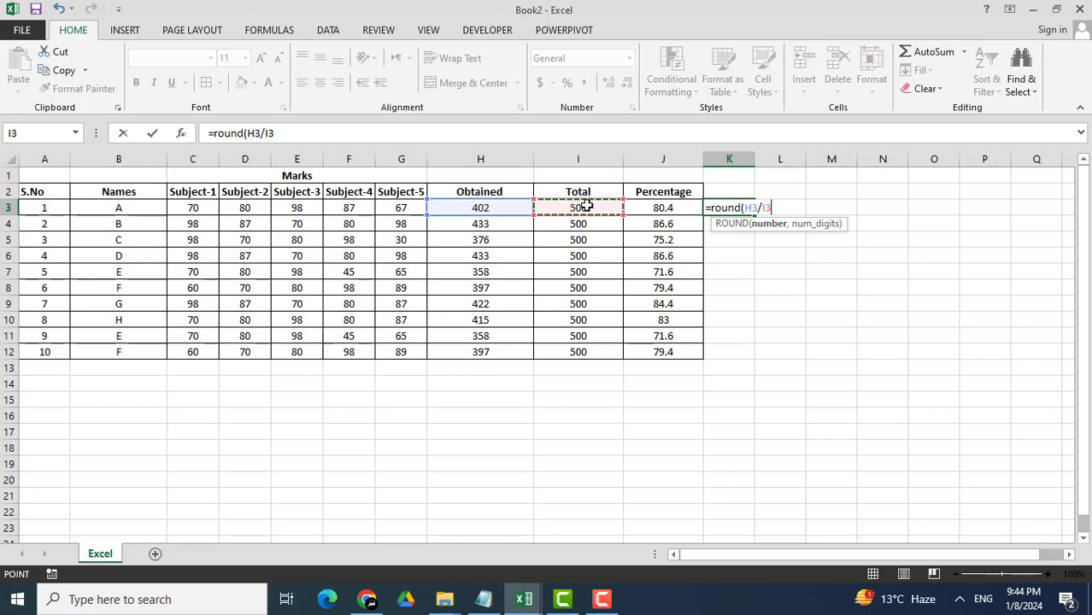
{"action": "type", "text": "*"}
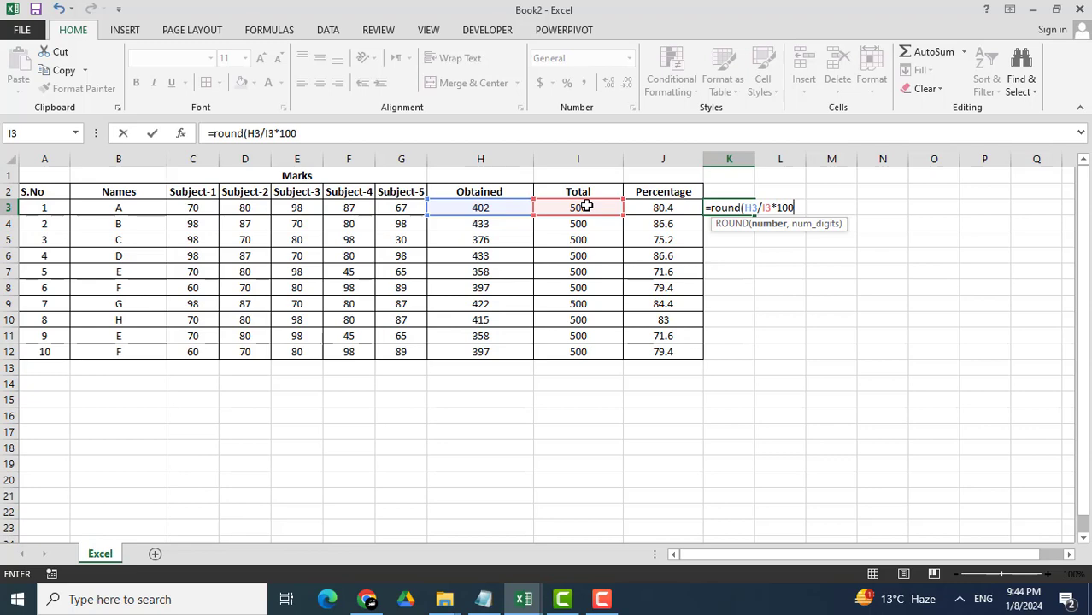
{"action": "type", "text": "100,0"}
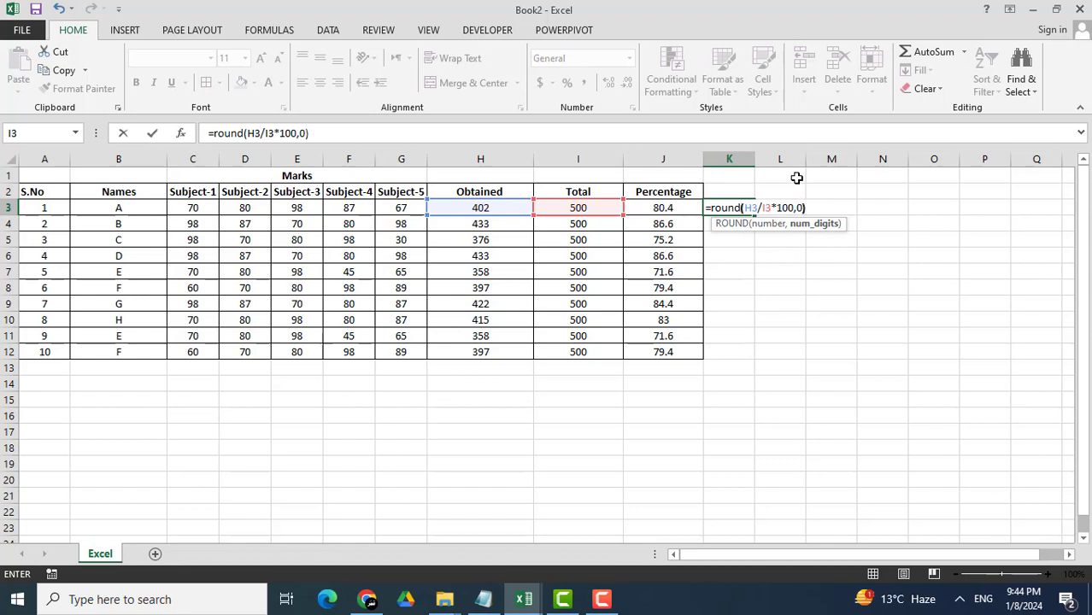
{"action": "key", "text": "Return"}
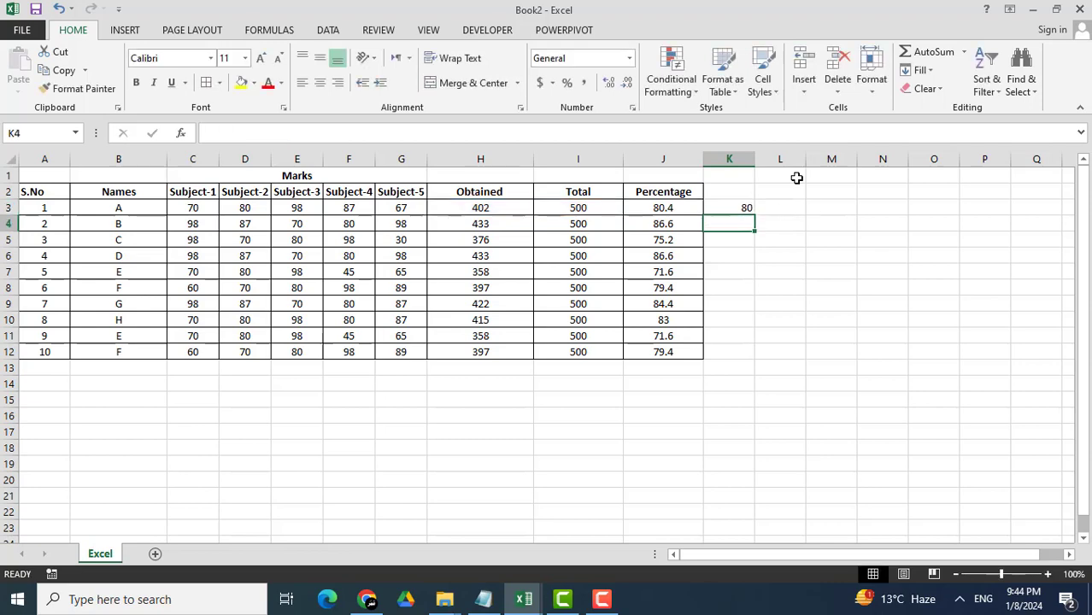
Fill the ROUND formula from K3 down through K12 for all students
{"action": "left_click", "coordinate": [738, 209]}
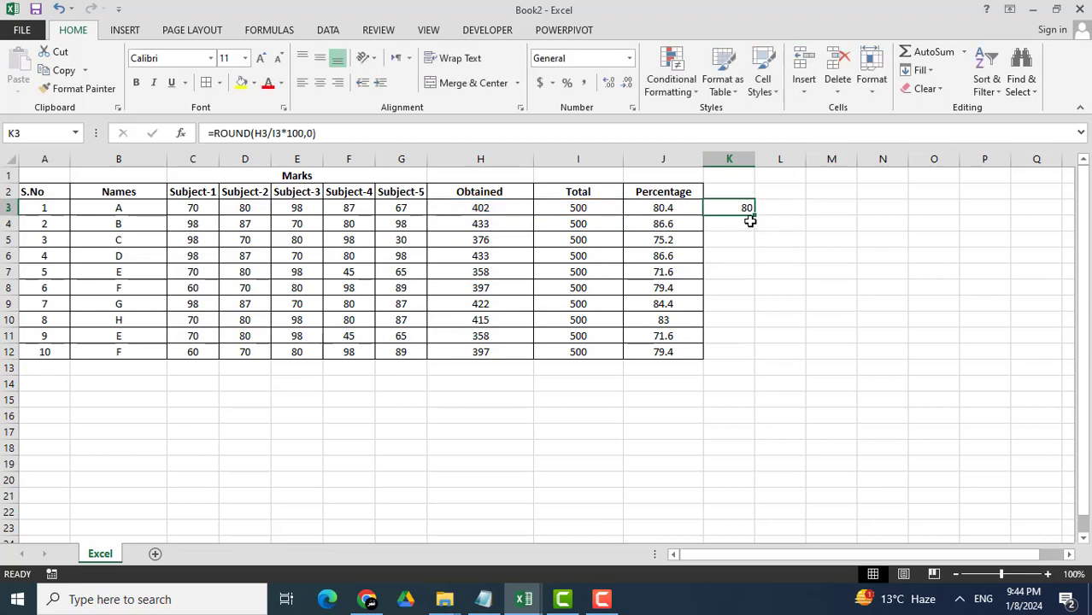
{"action": "left_click_drag", "start_coordinate": [755, 216], "coordinate": [758, 362]}
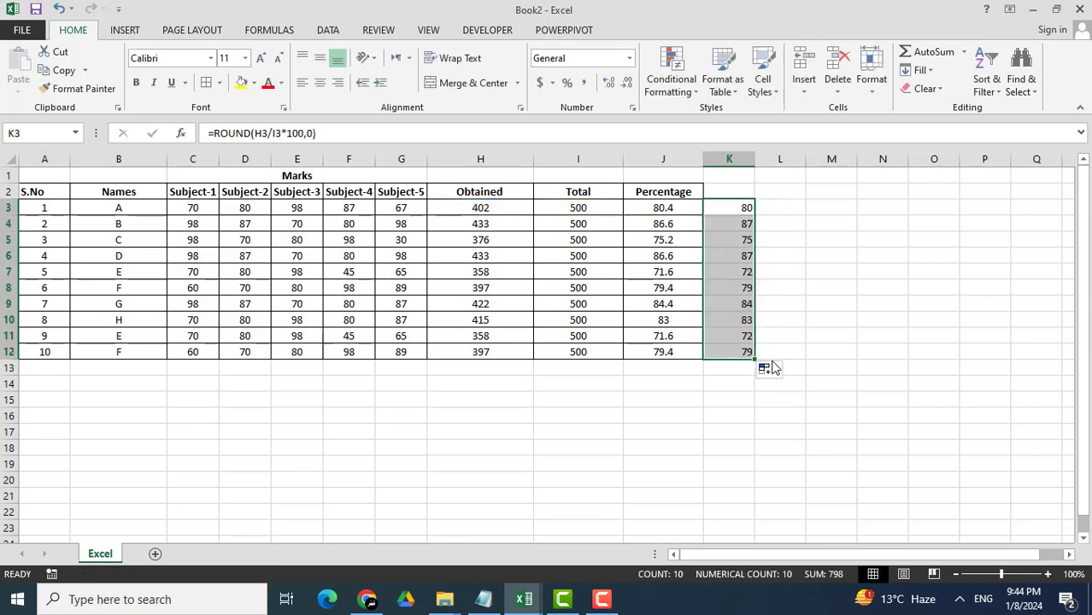
Examine the rounded percentages and their formulas in column K across the student rows
{"action": "left_click", "coordinate": [742, 211]}
{"action": "left_click_drag", "start_coordinate": [739, 242], "coordinate": [738, 277]}
{"action": "left_click", "coordinate": [738, 319]}
{"action": "left_click_drag", "start_coordinate": [738, 335], "coordinate": [738, 348]}
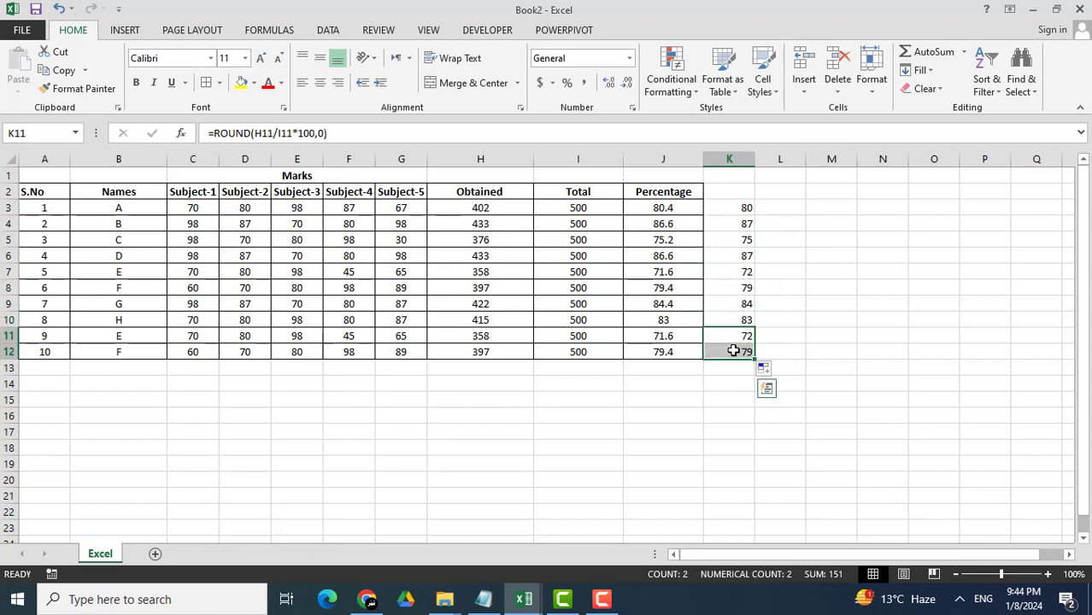
{"action": "left_click", "coordinate": [734, 305]}
{"action": "left_click", "coordinate": [733, 277]}
{"action": "left_click", "coordinate": [734, 250]}
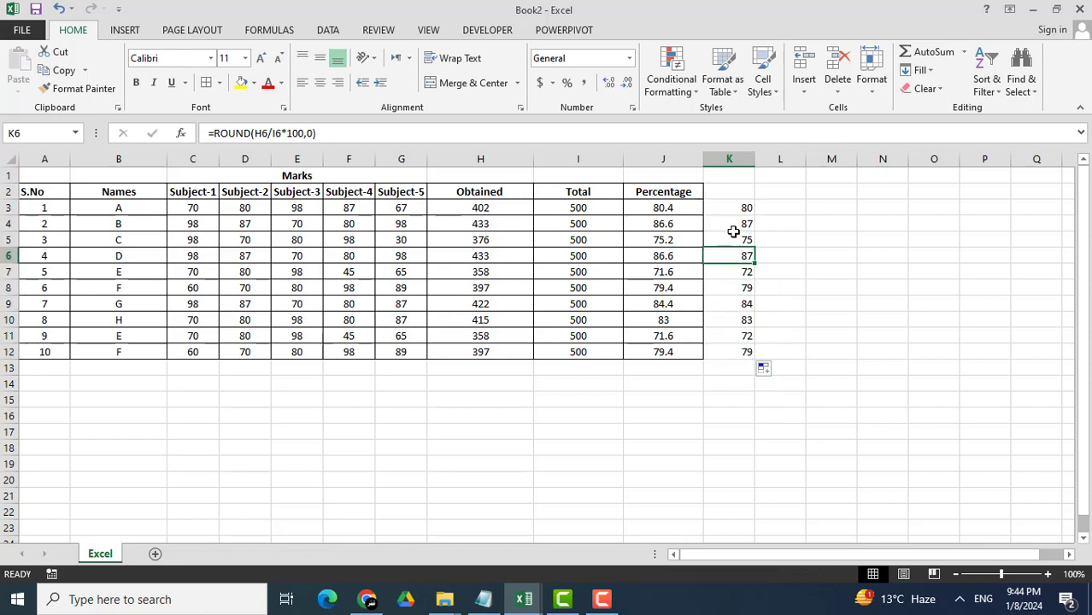
{"action": "left_click", "coordinate": [733, 224]}
{"action": "left_click", "coordinate": [731, 209]}
{"action": "left_click", "coordinate": [733, 240]}
{"action": "left_click", "coordinate": [731, 304]}
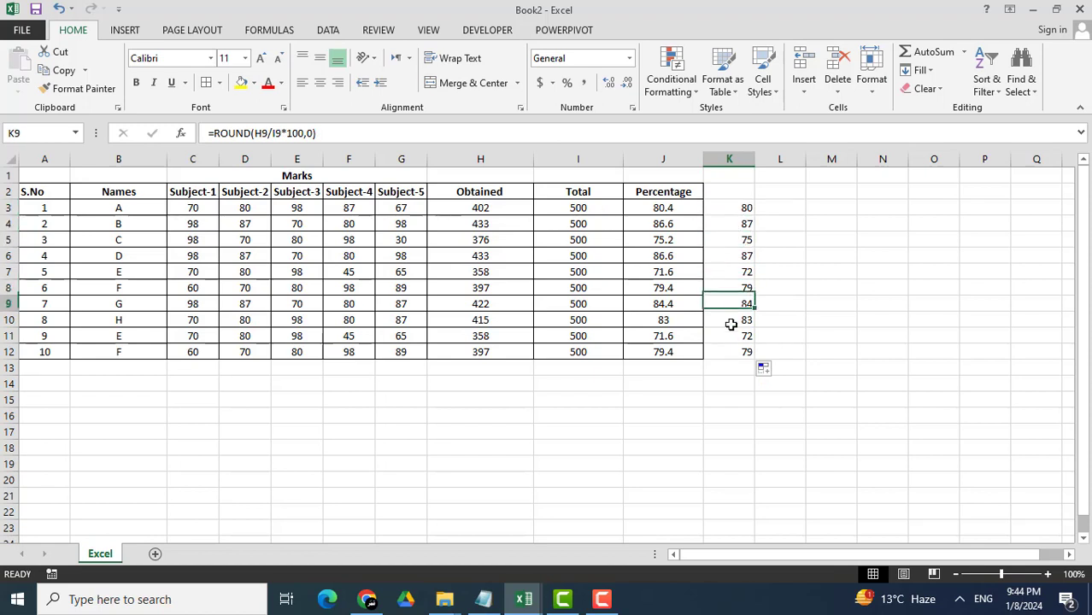
Center the rounded percentages in K3 through K12 horizontally
{"action": "left_click_drag", "start_coordinate": [726, 352], "coordinate": [717, 207]}
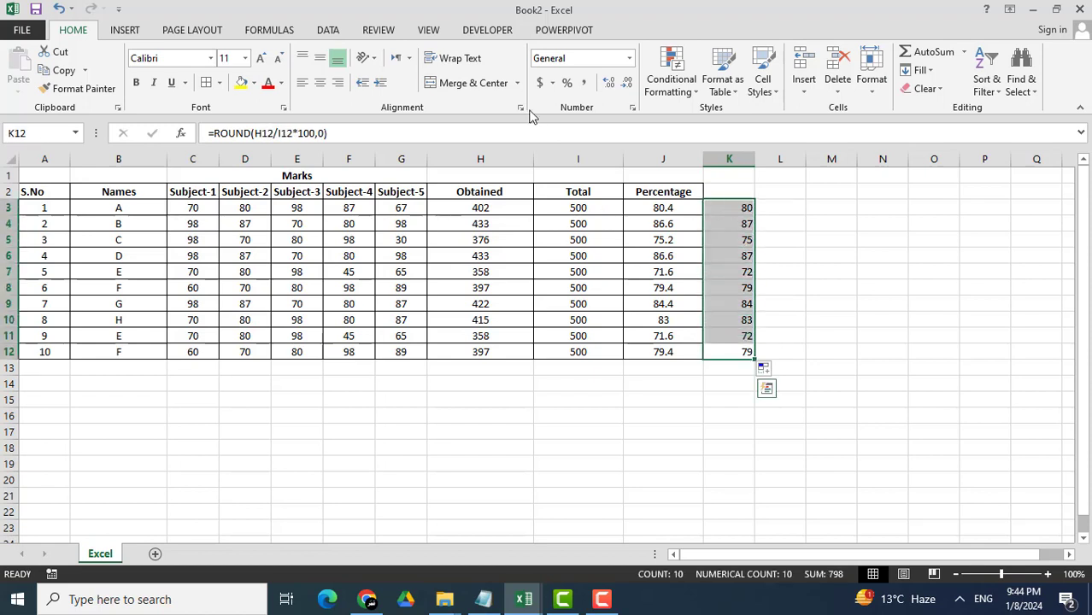
{"action": "left_click", "coordinate": [318, 86]}
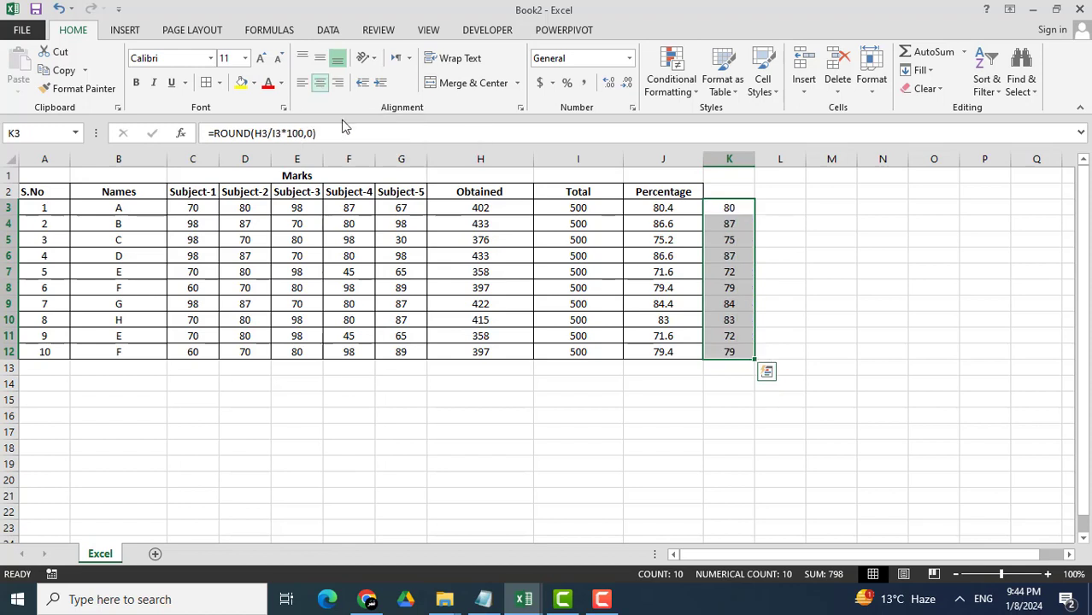
{"action": "left_click", "coordinate": [666, 395]}
Apply all borders to K2 through K12 so the column matches the rest of the marks table
{"action": "left_click_drag", "start_coordinate": [732, 194], "coordinate": [733, 350]}
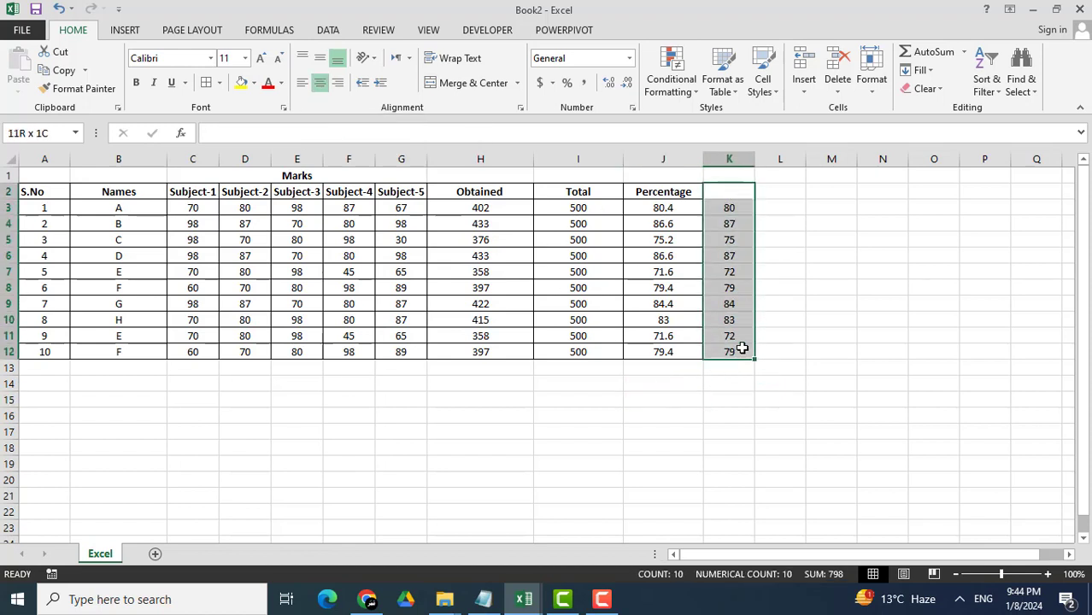
{"action": "left_click", "coordinate": [207, 83]}
{"action": "left_click", "coordinate": [729, 289]}
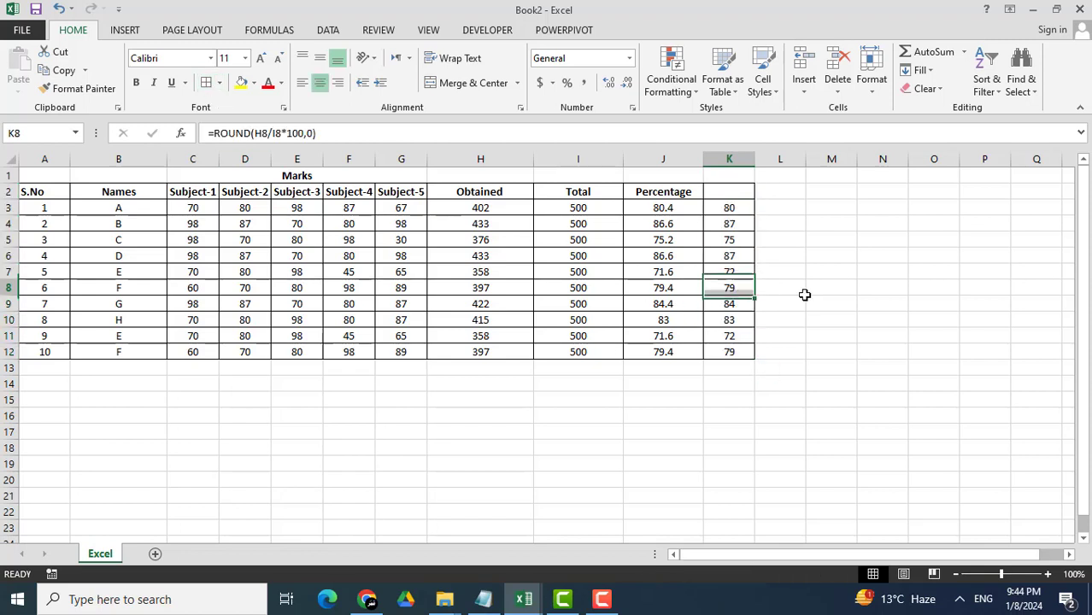
{"action": "left_click", "coordinate": [812, 287]}
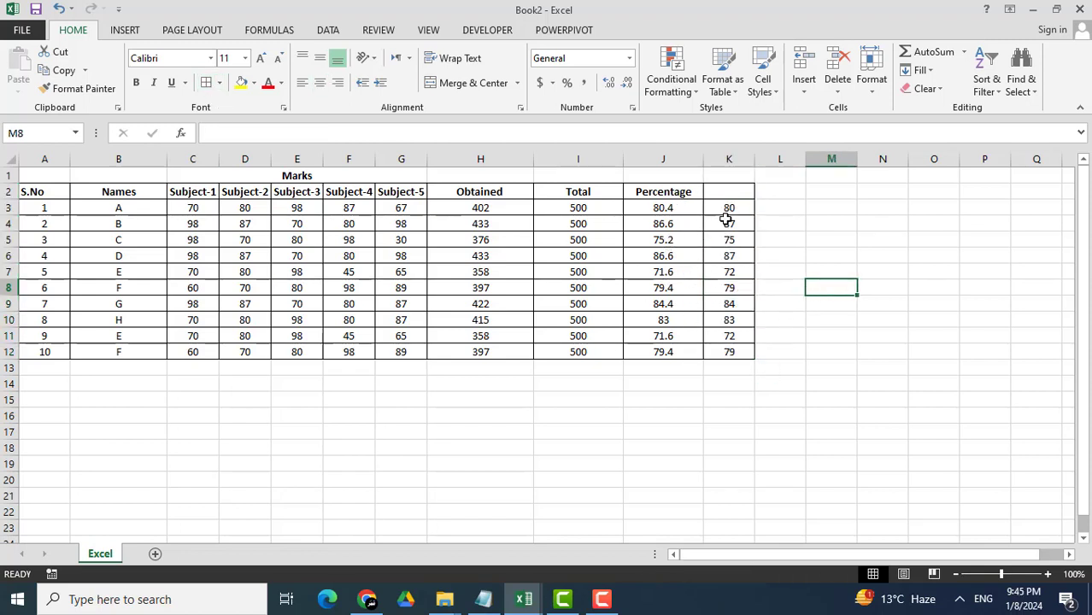
{"action": "left_click", "coordinate": [718, 419]}
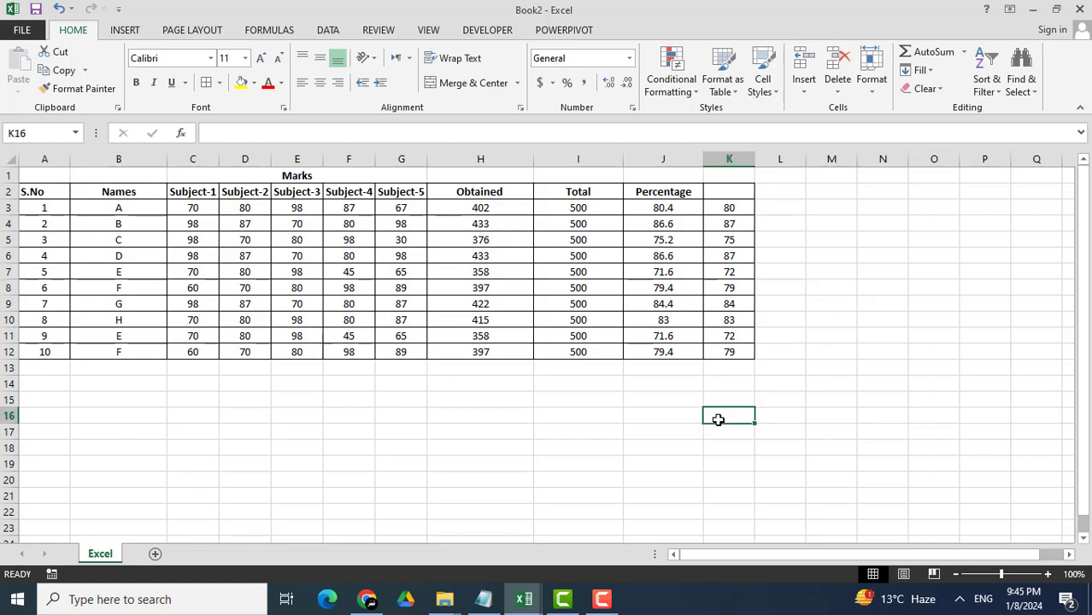